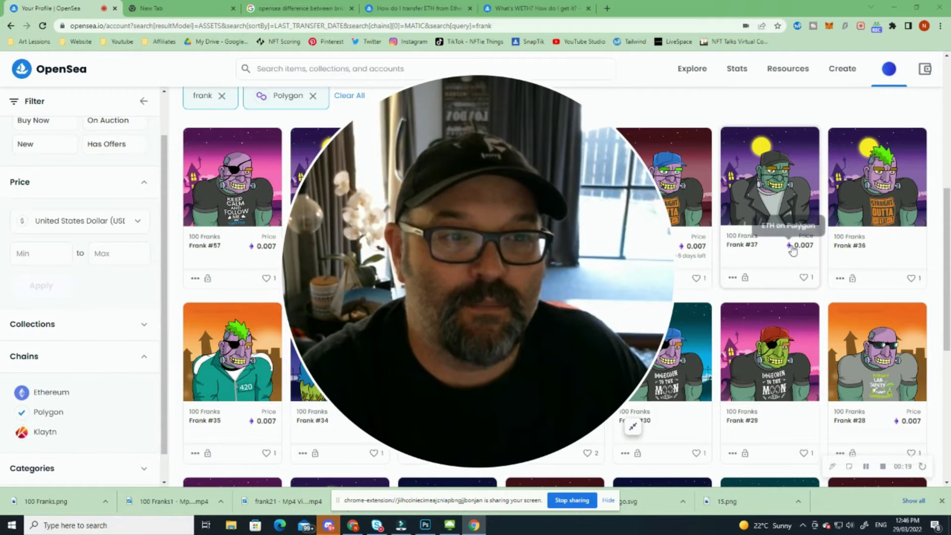
{"action": "mouse_move", "coordinate": [789, 249]}
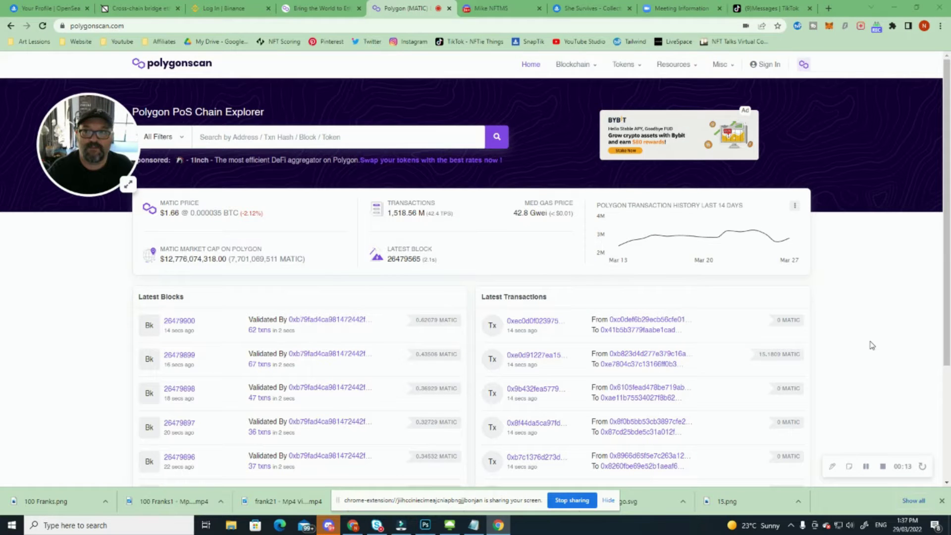
Step: From PolygonScan, add the Matic Mainnet network to MetaMask and switch the wallet to it
{"action": "scroll", "coordinate": [832, 254], "scroll_direction": "down", "scroll_amount": 3}
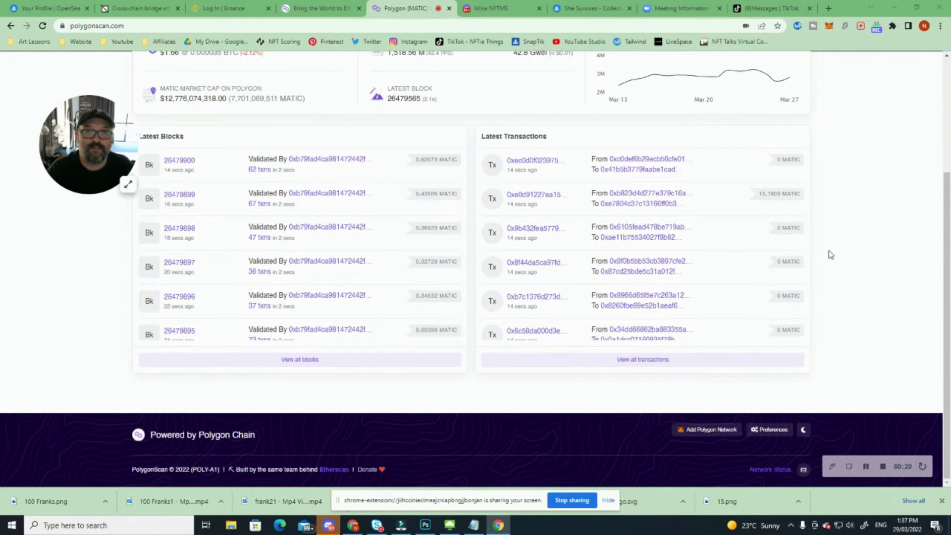
{"action": "left_click", "coordinate": [694, 434]}
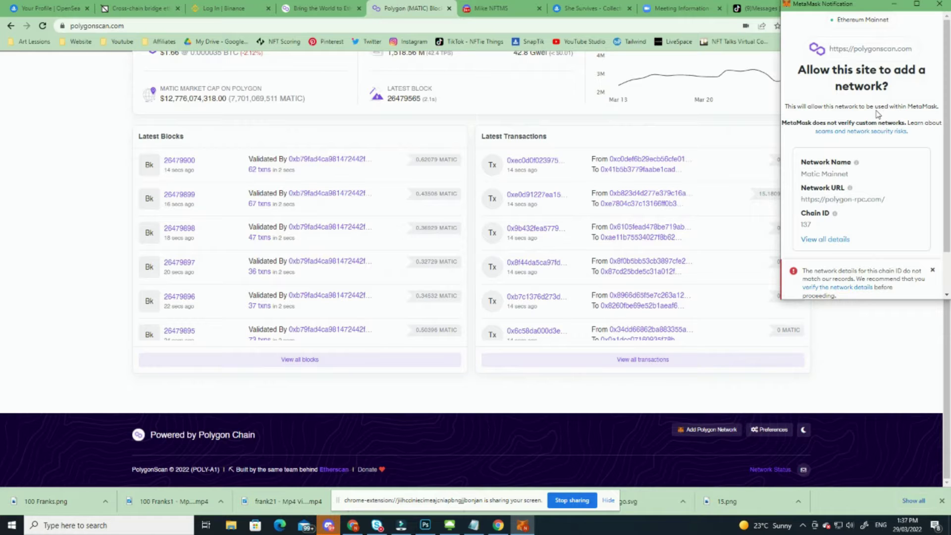
{"action": "scroll", "coordinate": [894, 162], "scroll_direction": "down", "scroll_amount": 2}
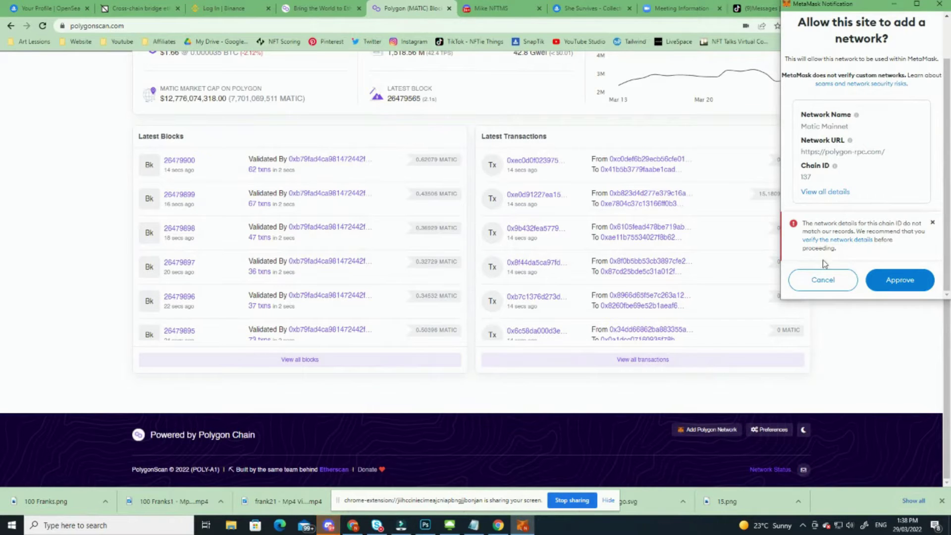
{"action": "left_click", "coordinate": [904, 280]}
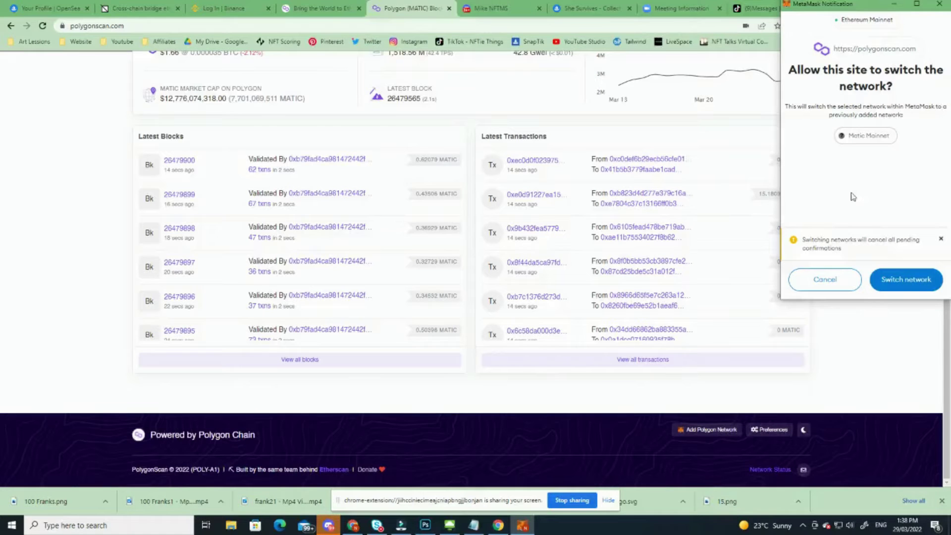
{"action": "left_click", "coordinate": [908, 283]}
Step: Approve the pending MetaMask request connecting the NFT Vault account to widget.umbria.network
{"action": "left_click", "coordinate": [909, 279]}
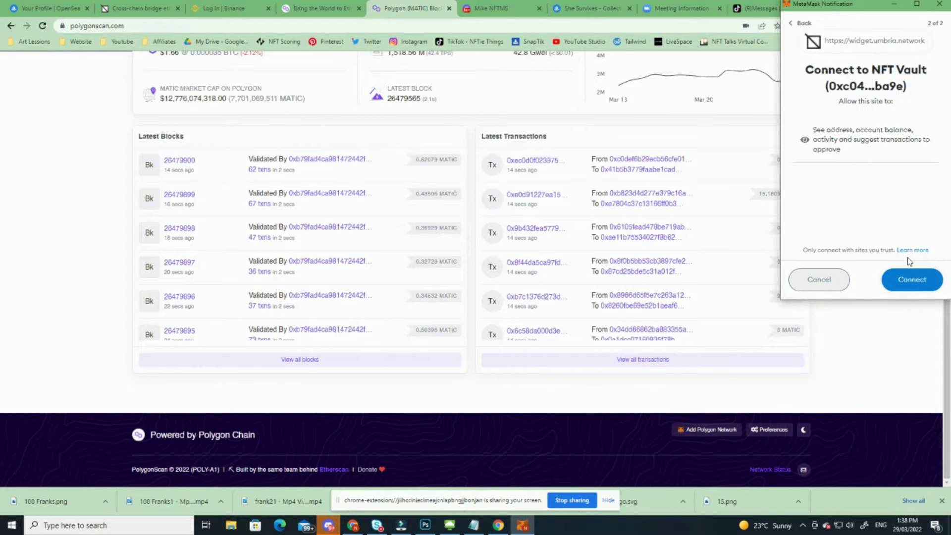
{"action": "left_click", "coordinate": [909, 279]}
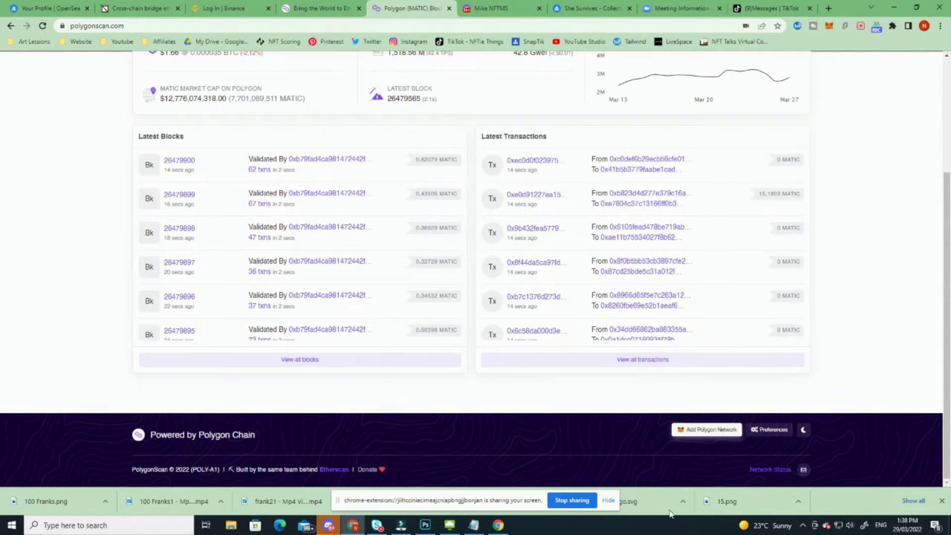
Step: Examine which networks are available in the MetaMask wallet
{"action": "left_click", "coordinate": [829, 25]}
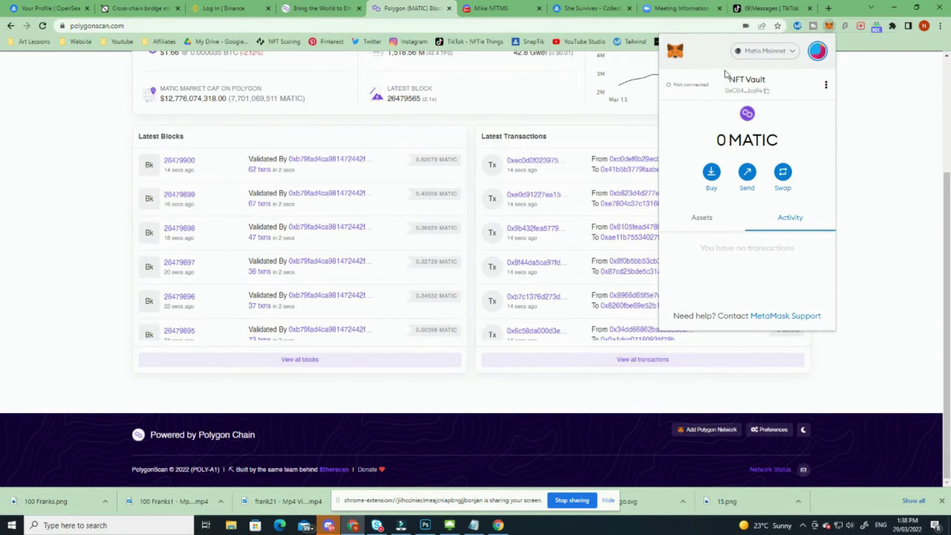
{"action": "left_click", "coordinate": [791, 51]}
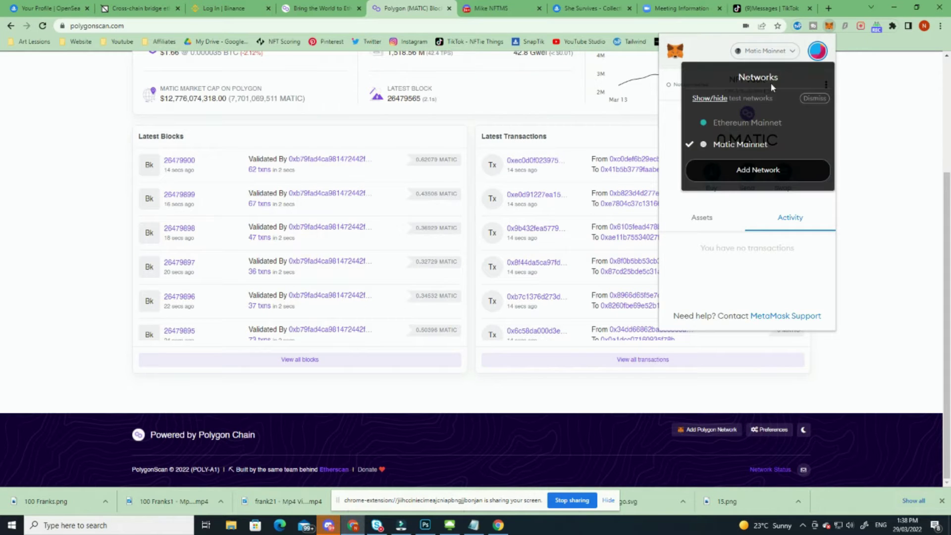
{"action": "left_click", "coordinate": [748, 126]}
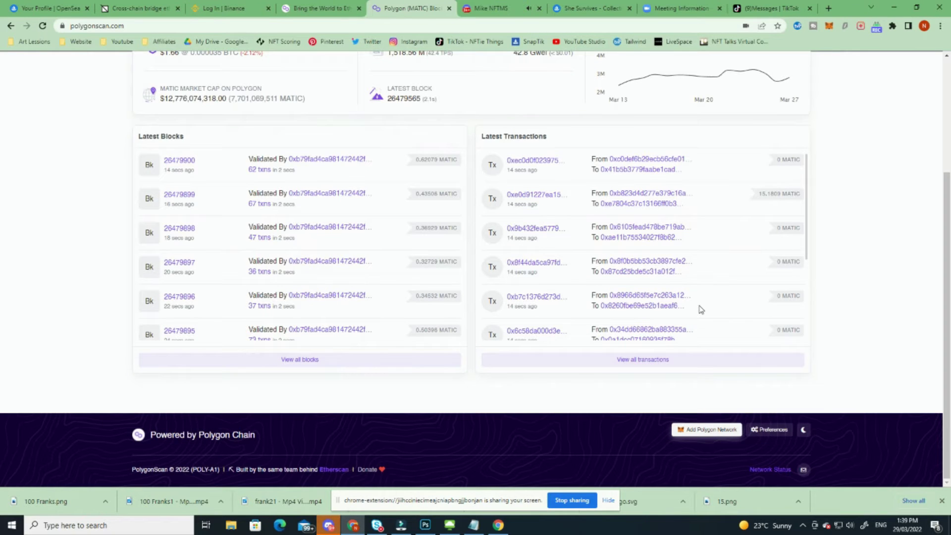
Step: Go to the Polygon website's PoS Wallet and log in with MetaMask by signing its signature request
{"action": "left_click", "coordinate": [315, 12]}
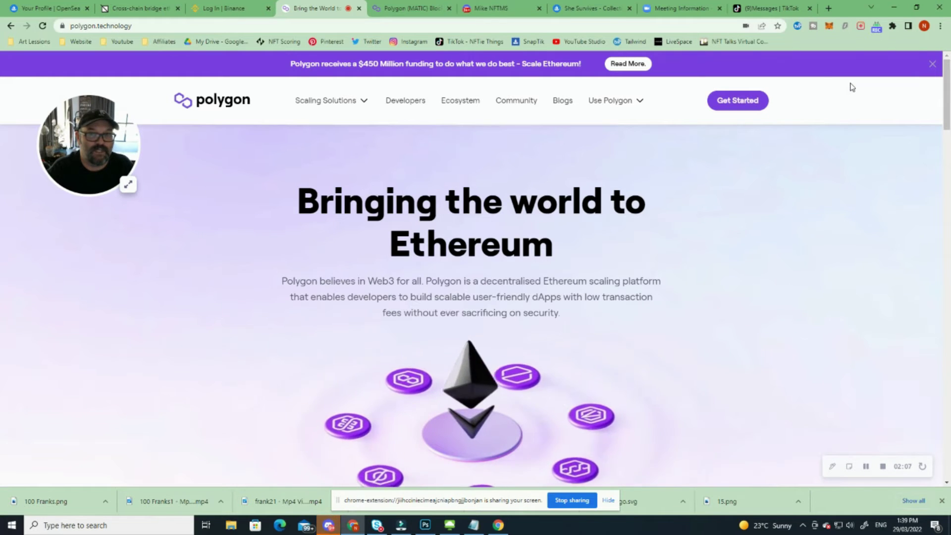
{"action": "mouse_move", "coordinate": [617, 103]}
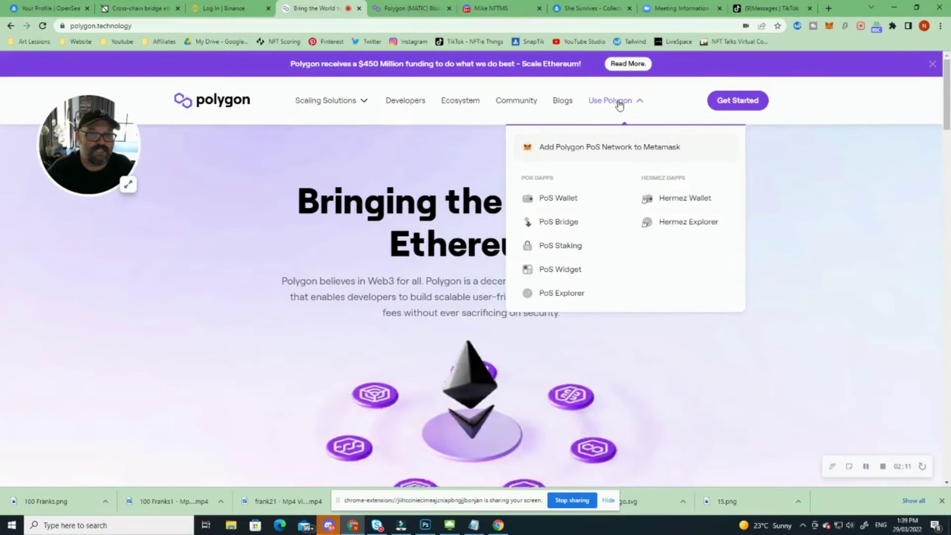
{"action": "left_click", "coordinate": [553, 202]}
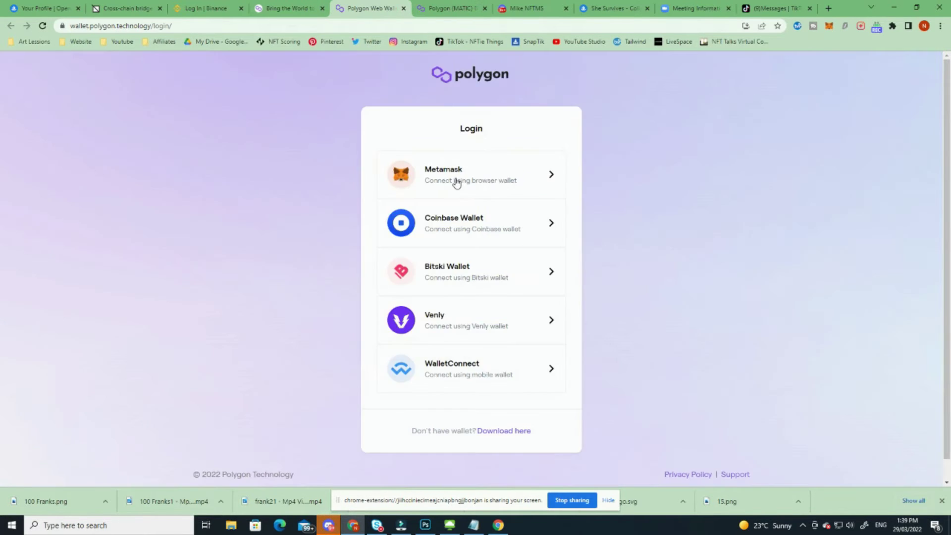
{"action": "left_click", "coordinate": [455, 181]}
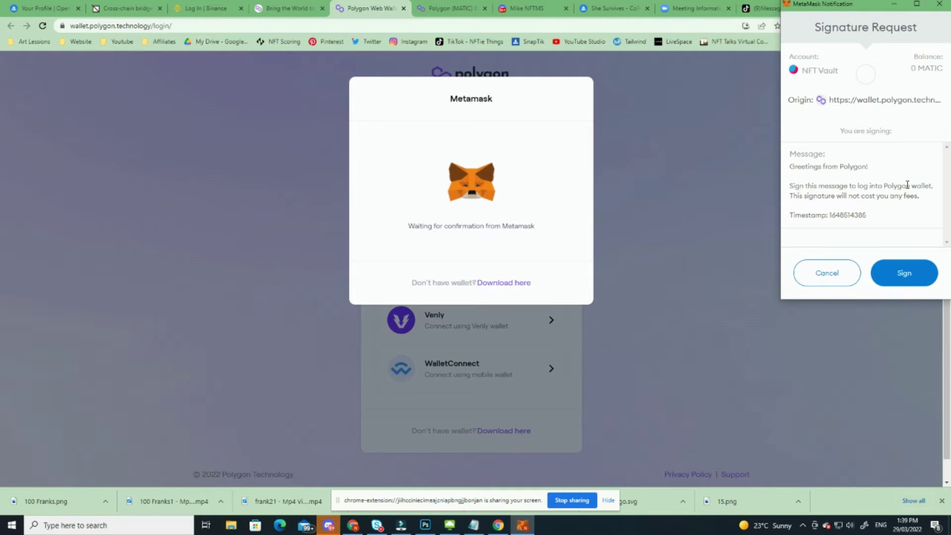
{"action": "left_click", "coordinate": [905, 274]}
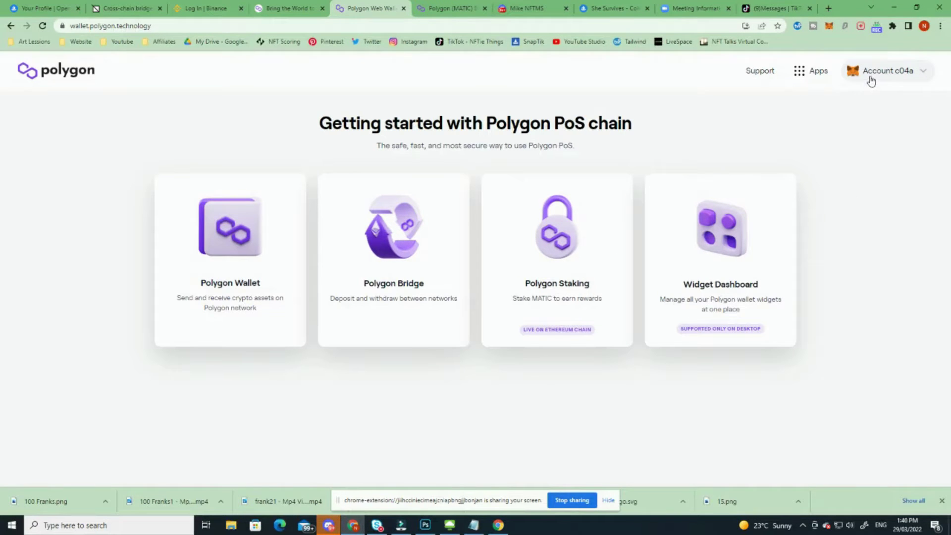
Step: Open Polygon Wallet and import the MATIC token from page 2 of its balances into MetaMask
{"action": "left_click", "coordinate": [225, 248]}
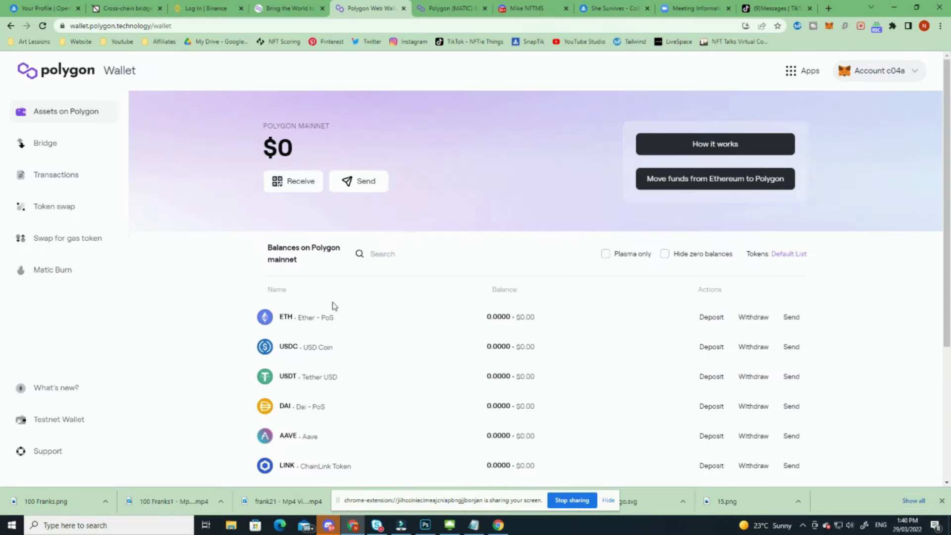
{"action": "scroll", "coordinate": [335, 306], "scroll_direction": "down", "scroll_amount": 3}
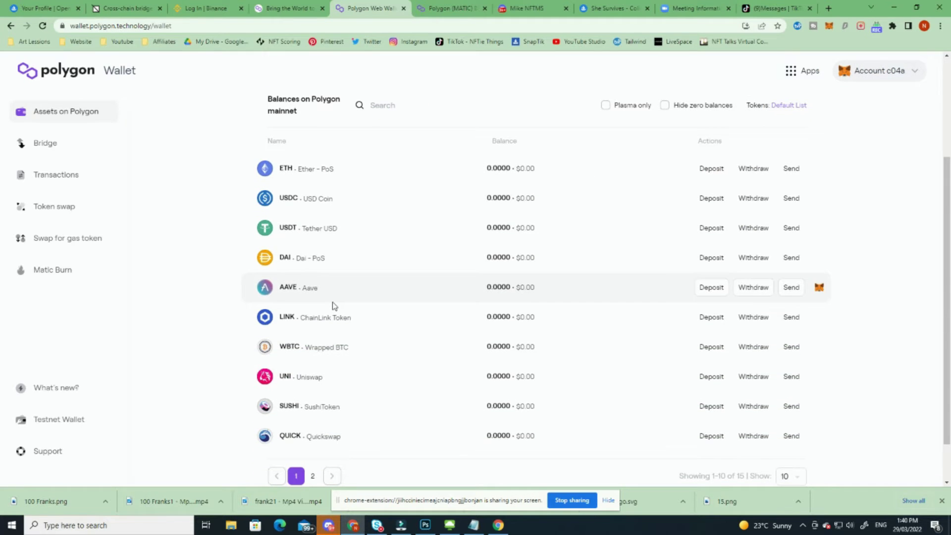
{"action": "left_click", "coordinate": [312, 475]}
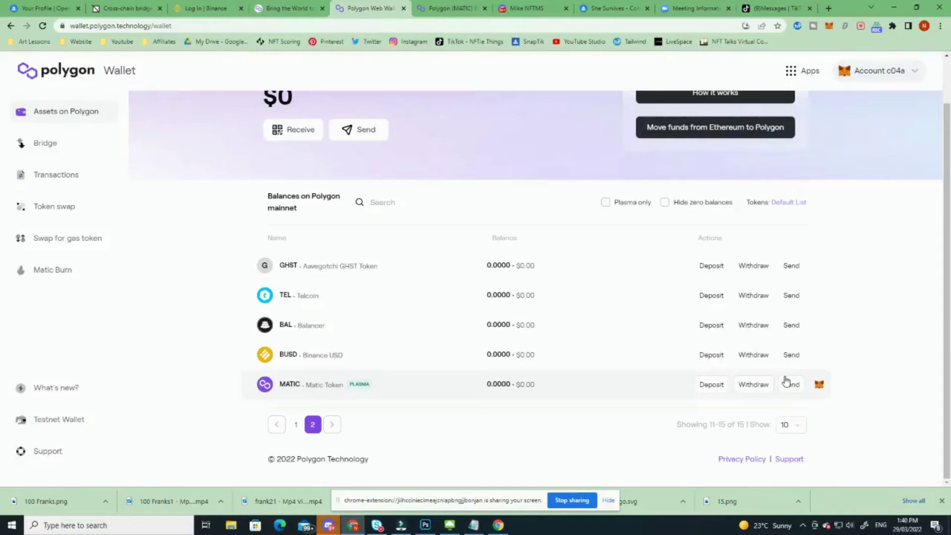
{"action": "left_click", "coordinate": [818, 385]}
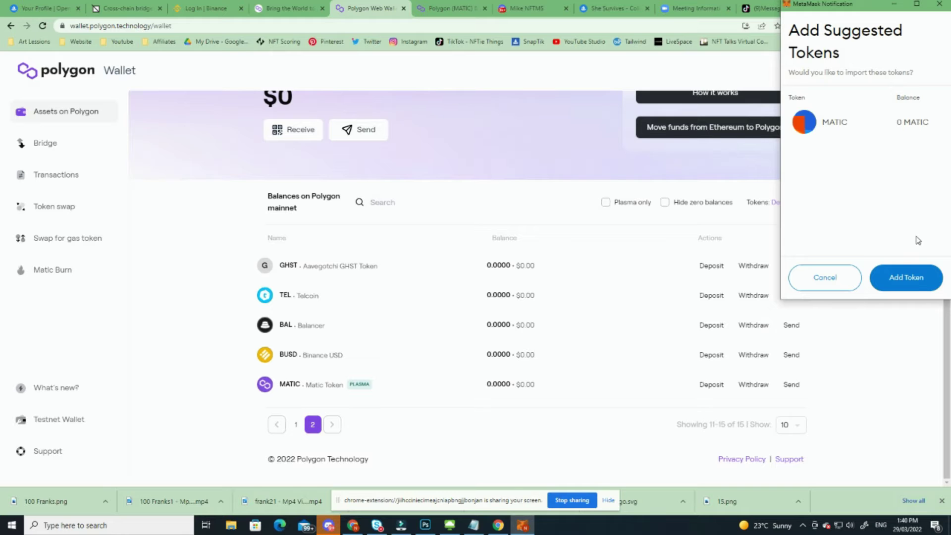
{"action": "left_click", "coordinate": [903, 279]}
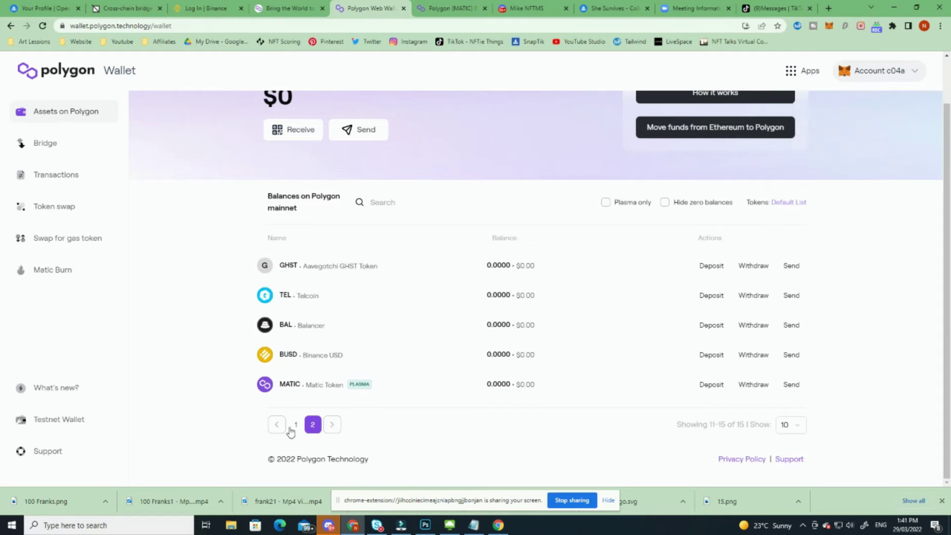
Step: Import the ETH (Ether - PoS) token from the Polygon balances into MetaMask and check the wallet's assets
{"action": "left_click", "coordinate": [276, 425]}
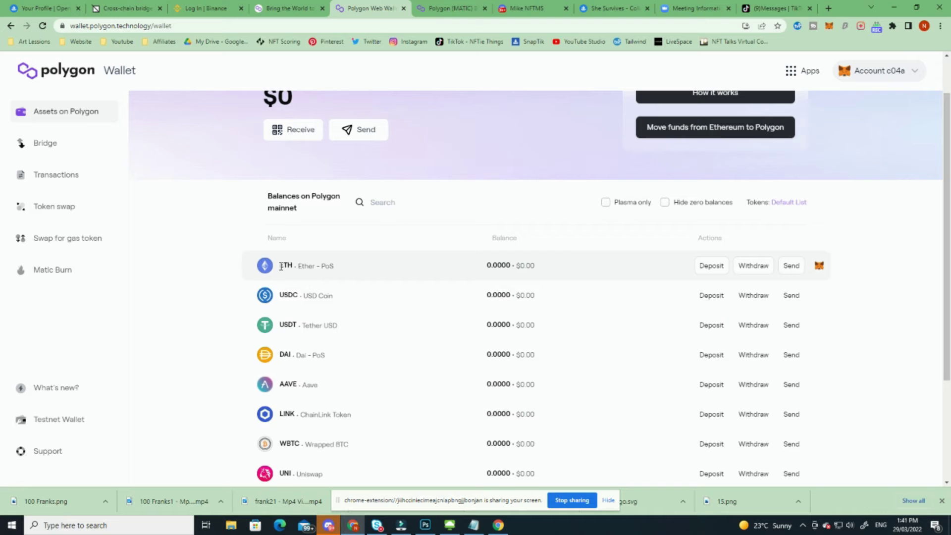
{"action": "left_click", "coordinate": [819, 268]}
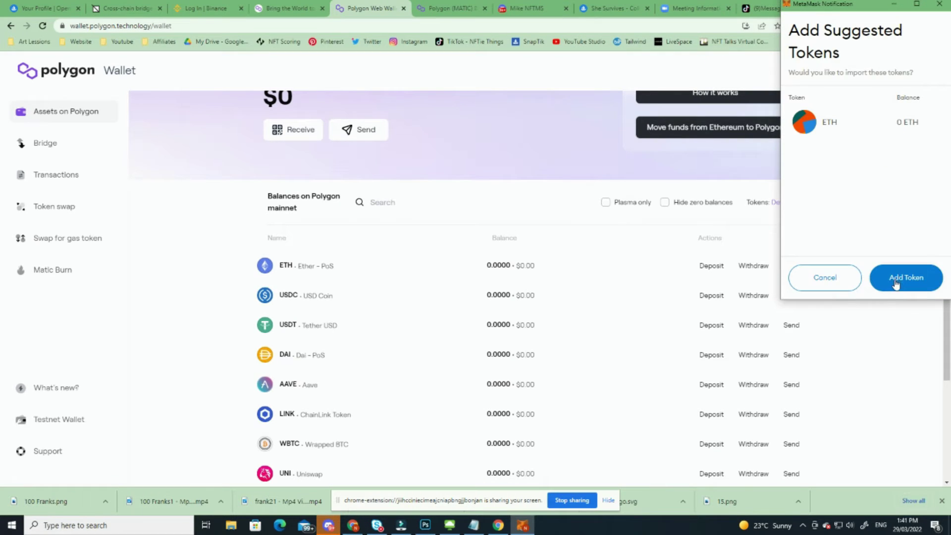
{"action": "left_click", "coordinate": [902, 277]}
{"action": "left_click", "coordinate": [902, 278]}
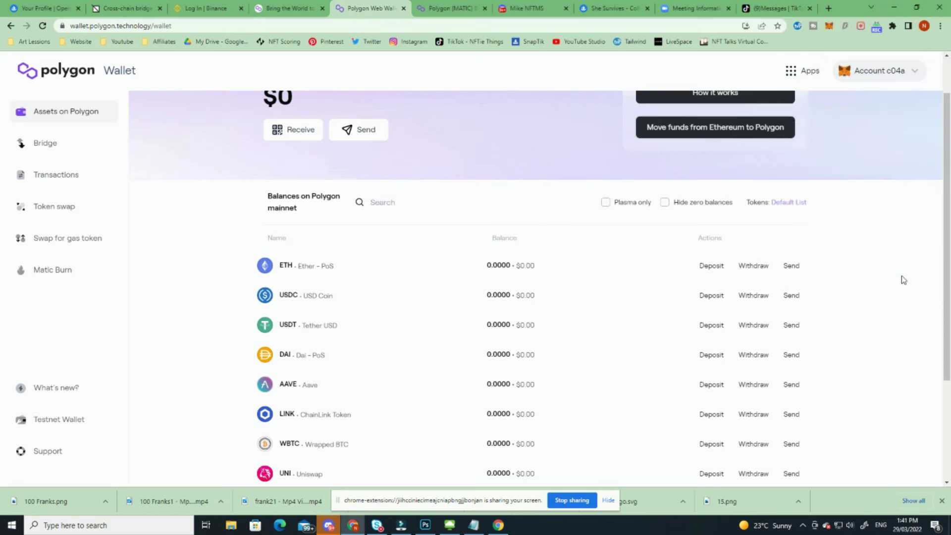
{"action": "left_click", "coordinate": [829, 26]}
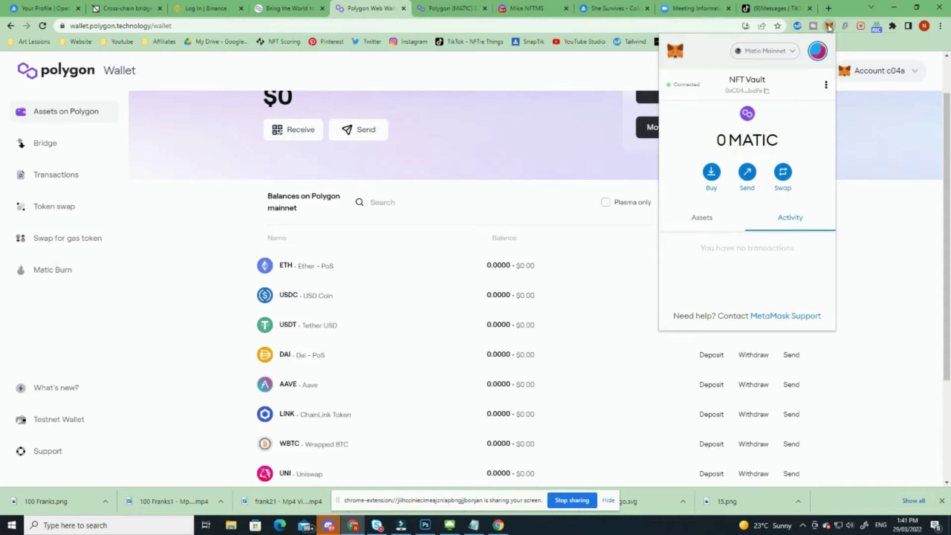
{"action": "left_click", "coordinate": [689, 221]}
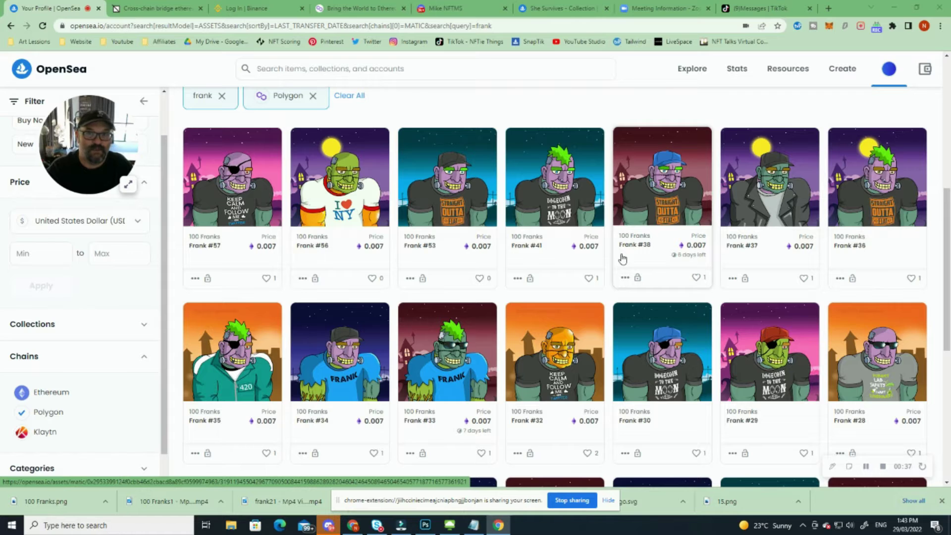
Step: In the OpenSea wallet, open the ETH bridge to Polygon with an amount of 0.005 and close it without converting
{"action": "left_click", "coordinate": [926, 71]}
{"action": "left_click", "coordinate": [926, 71]}
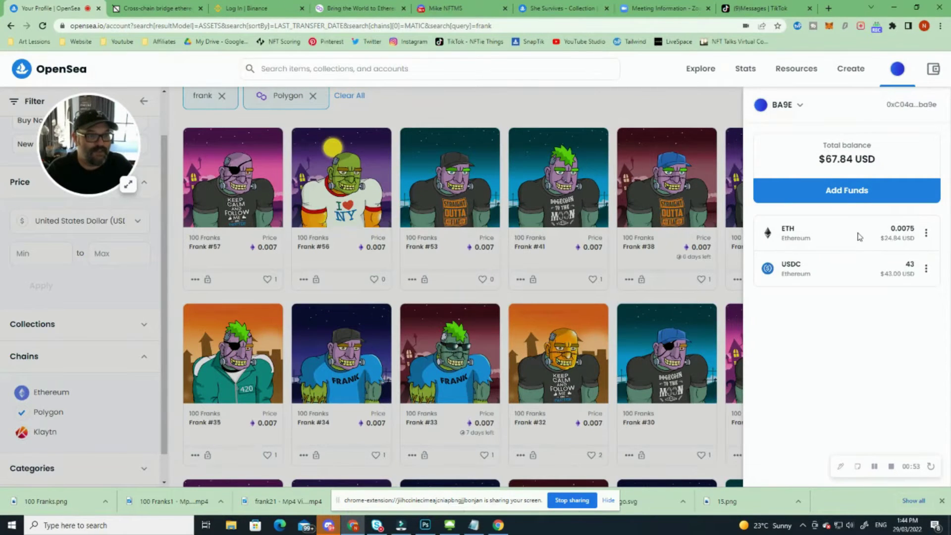
{"action": "left_click", "coordinate": [926, 234]}
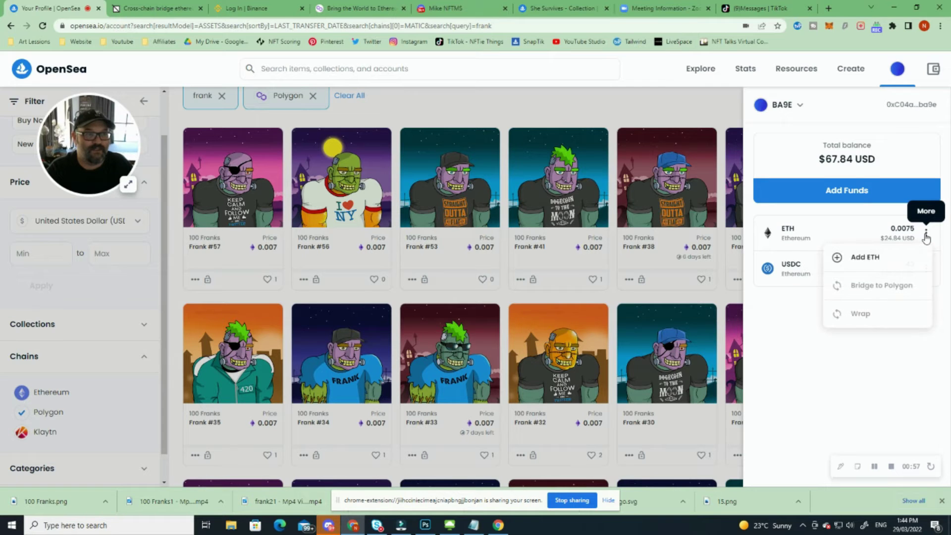
{"action": "left_click", "coordinate": [926, 234]}
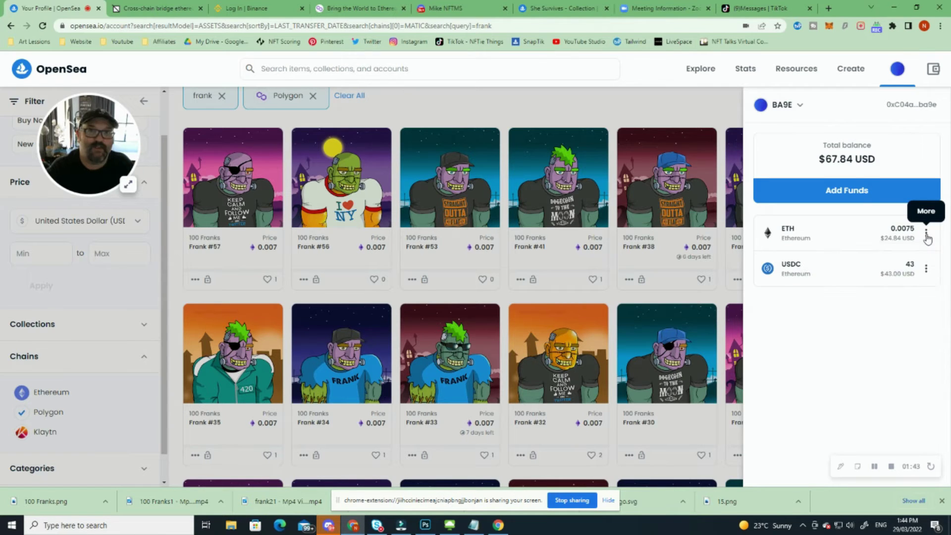
{"action": "left_click", "coordinate": [925, 233]}
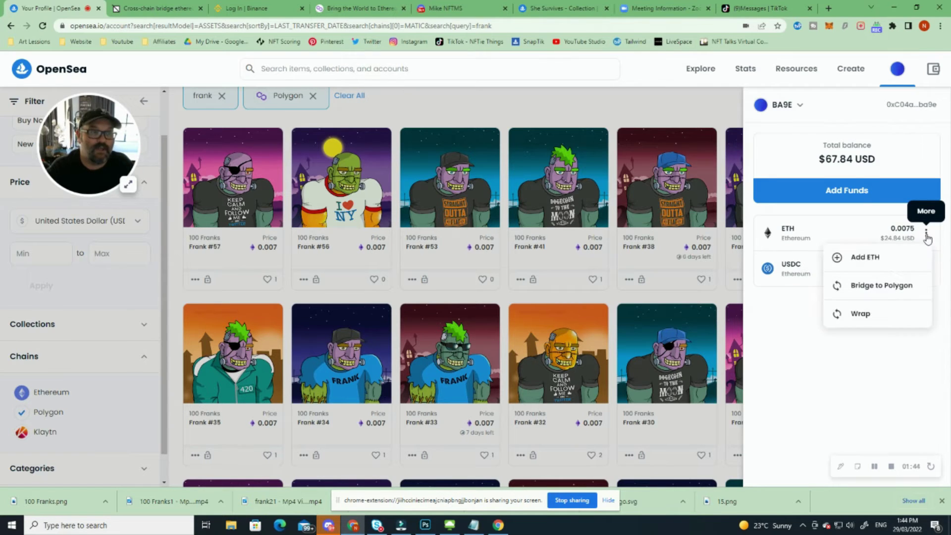
{"action": "left_click", "coordinate": [882, 286]}
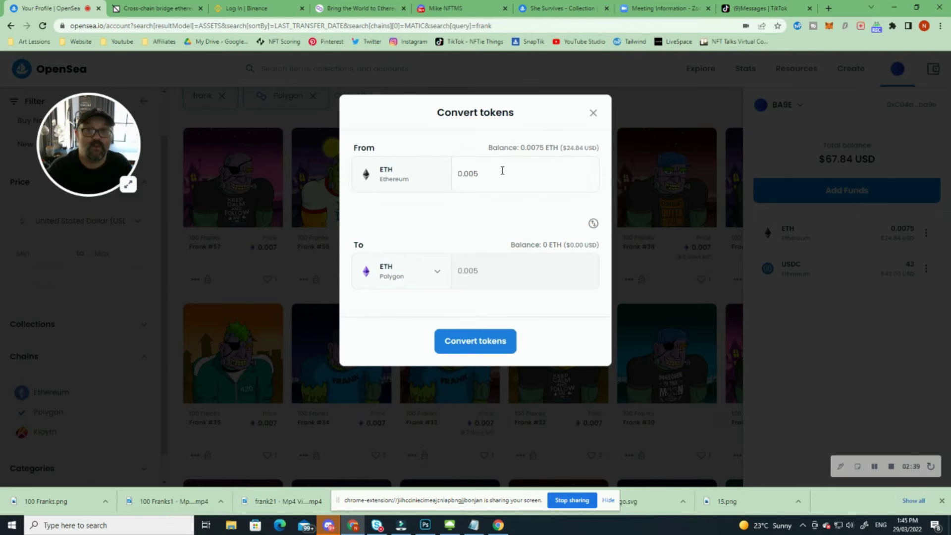
{"action": "left_click", "coordinate": [482, 173]}
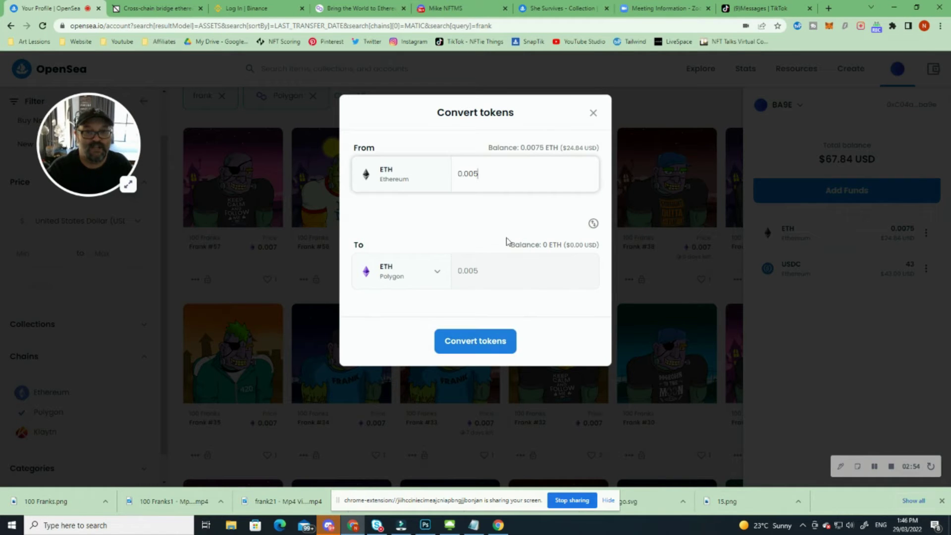
{"action": "left_click", "coordinate": [594, 114]}
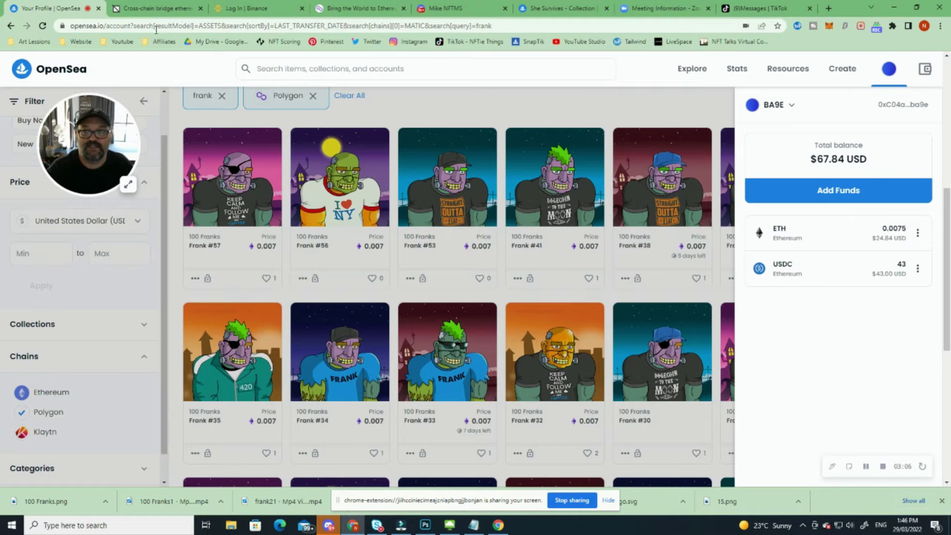
Step: Open the Umbria Narni Bridge's asset bridging page and connect the NFT Vault MetaMask account to it
{"action": "left_click", "coordinate": [147, 10]}
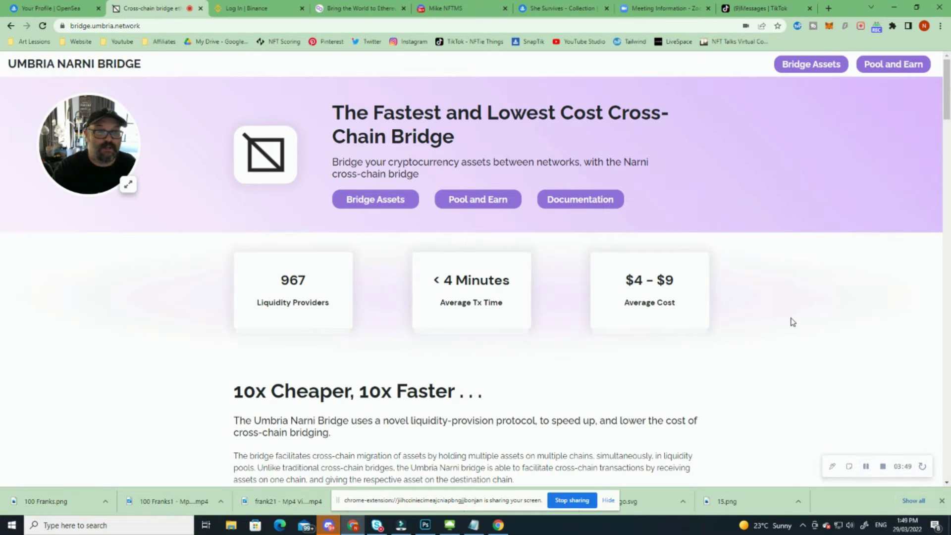
{"action": "left_click", "coordinate": [813, 70]}
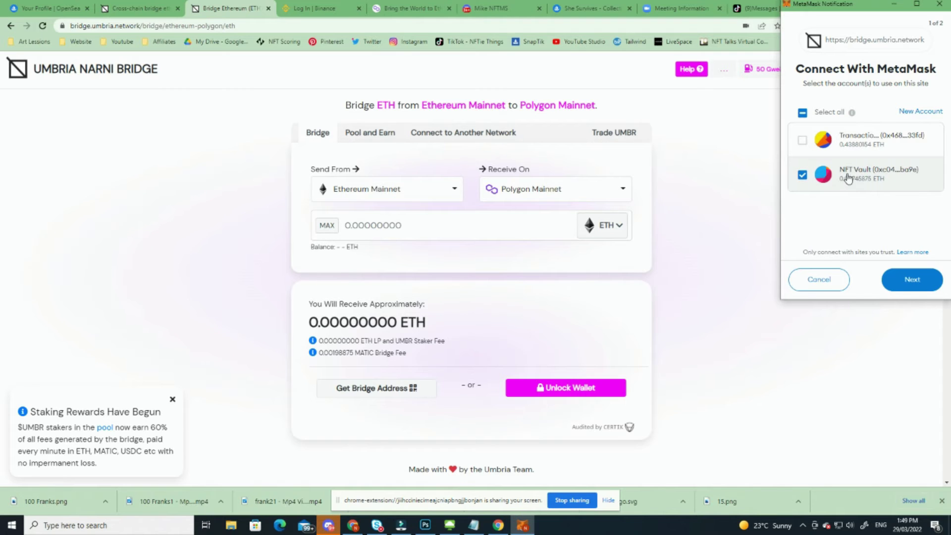
{"action": "left_click", "coordinate": [912, 280]}
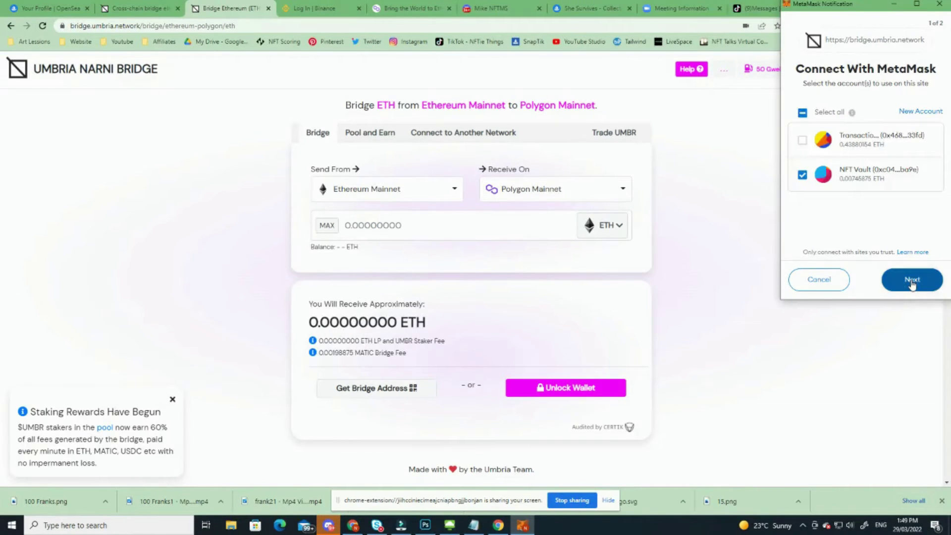
{"action": "left_click", "coordinate": [911, 280]}
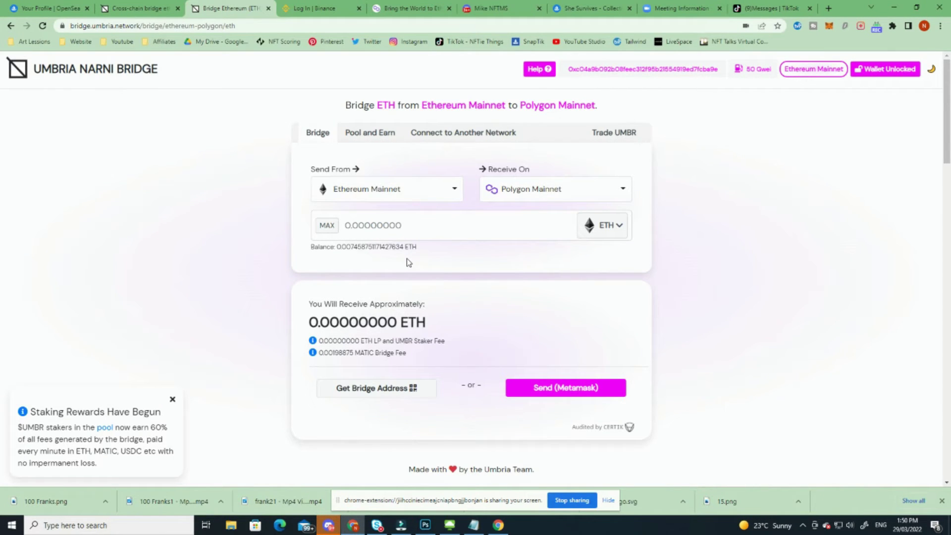
Step: Set the amount to bridge from Ethereum Mainnet to Polygon Mainnet to 0.005 ETH
{"action": "left_click", "coordinate": [327, 225]}
{"action": "left_click_drag", "start_coordinate": [366, 226], "coordinate": [403, 224]}
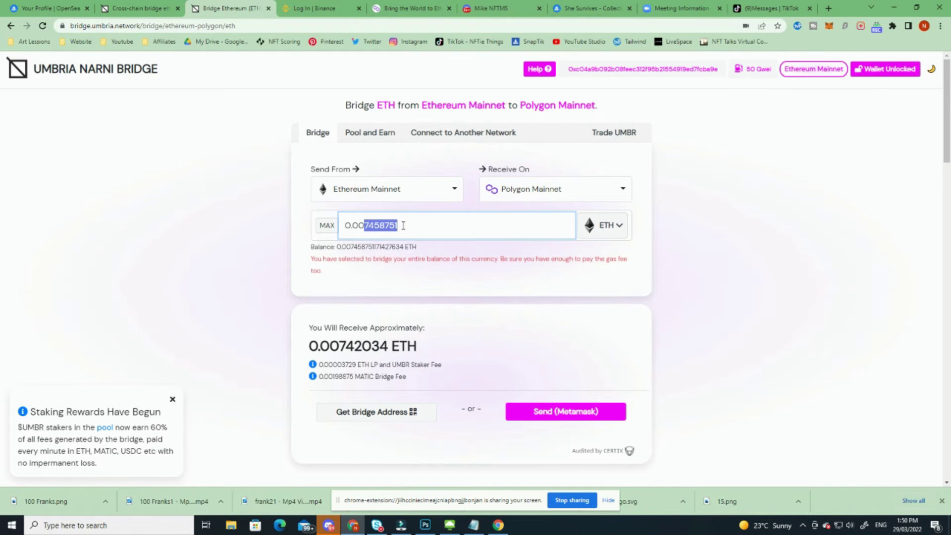
{"action": "type", "text": "5"}
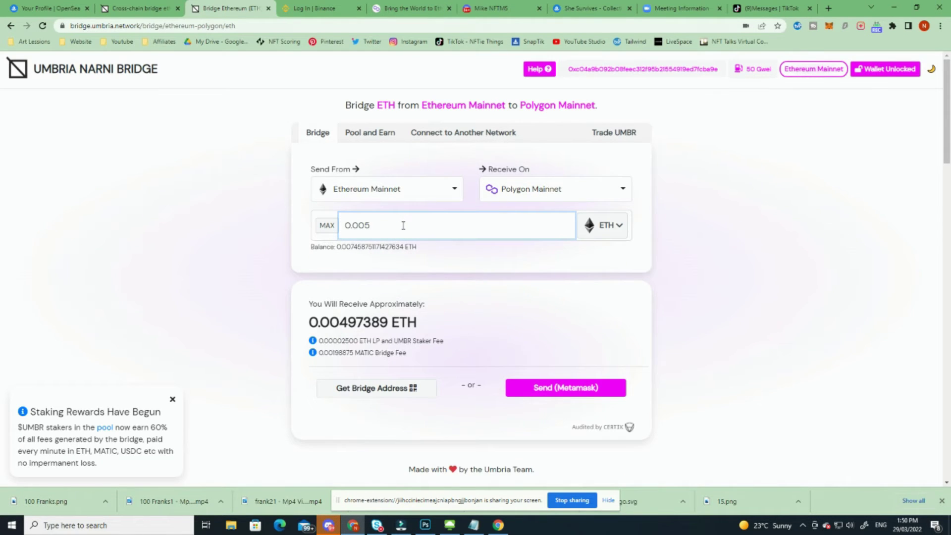
{"action": "left_click", "coordinate": [469, 257]}
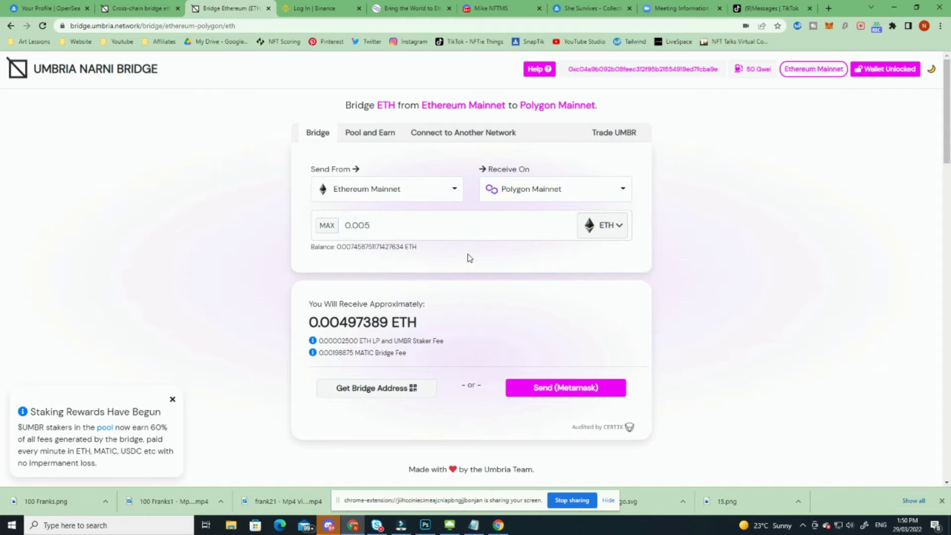
{"action": "mouse_move", "coordinate": [329, 327]}
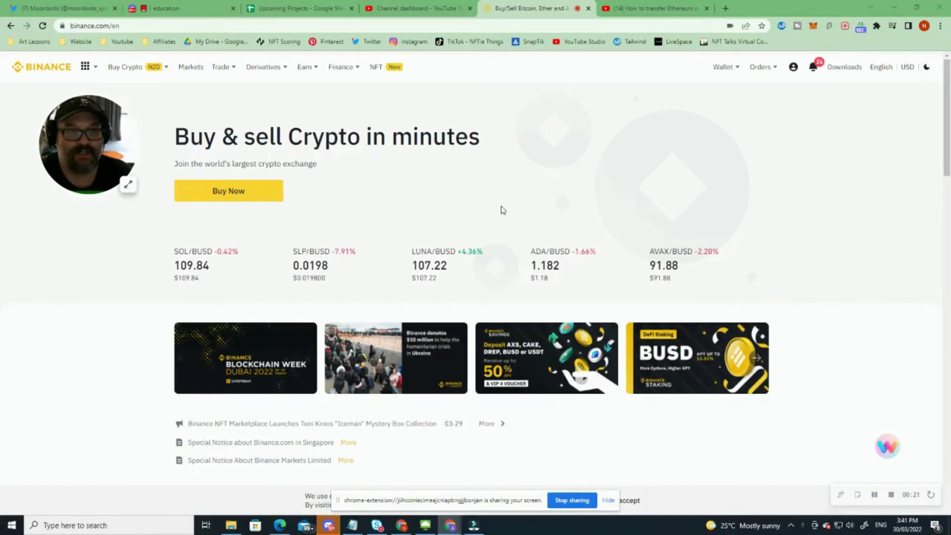
Step: From the MetaMask wallet on Matic Mainnet, choose to buy MATIC and continue to Transak
{"action": "left_click", "coordinate": [814, 26]}
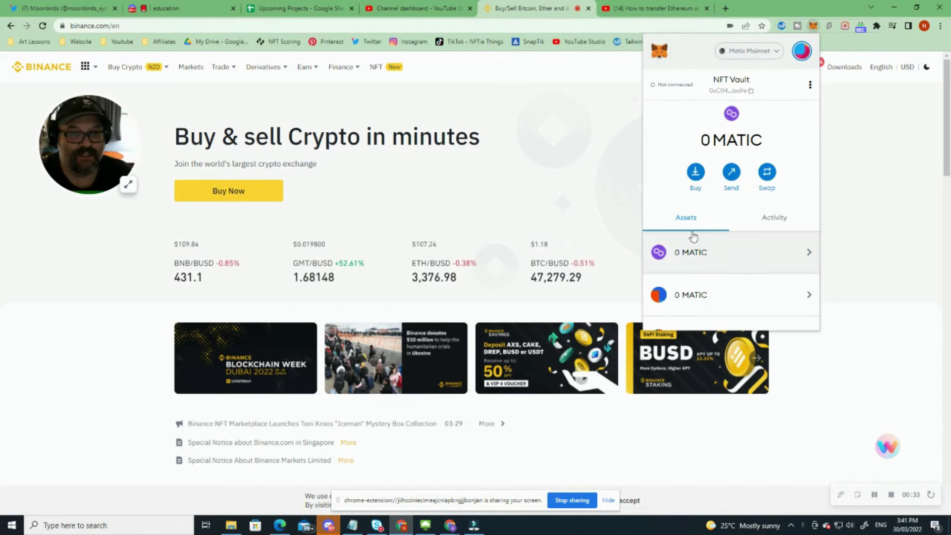
{"action": "left_click", "coordinate": [696, 172]}
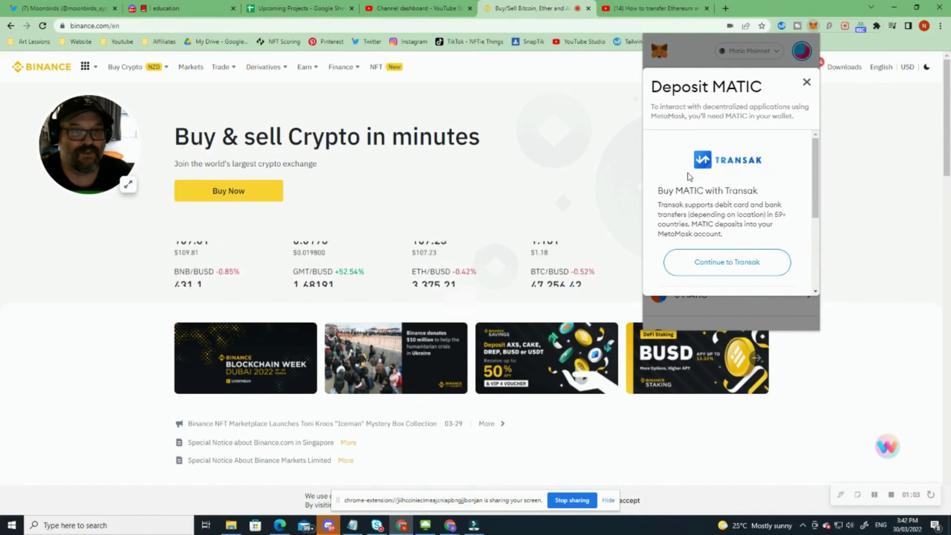
{"action": "left_click", "coordinate": [726, 263]}
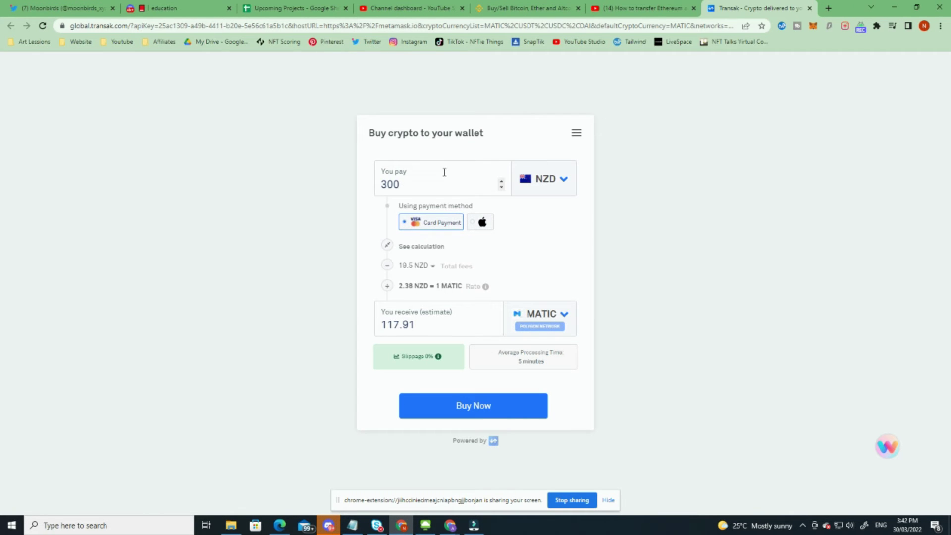
Step: In Transak, filter the cryptocurrencies to the Polygon network, select MATIC, and close the page without buying
{"action": "left_click", "coordinate": [563, 313]}
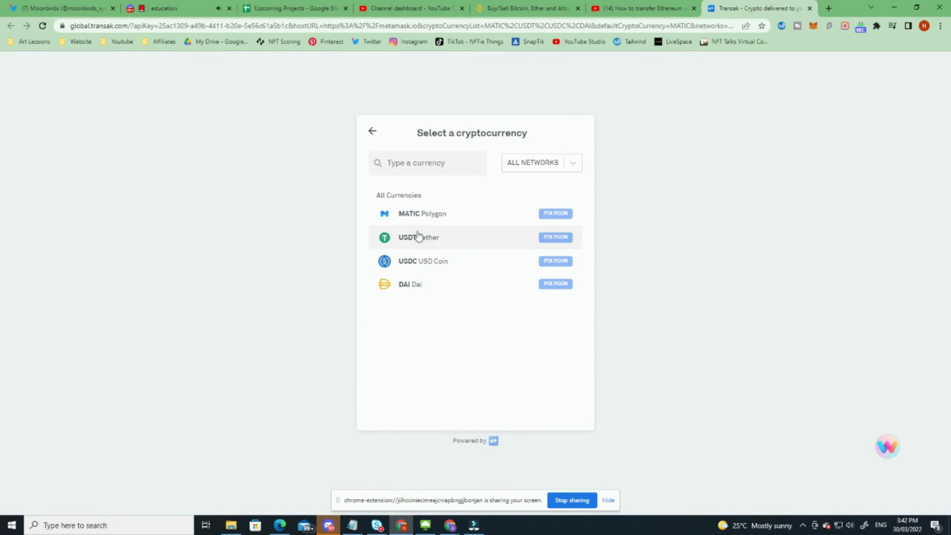
{"action": "left_click", "coordinate": [573, 165]}
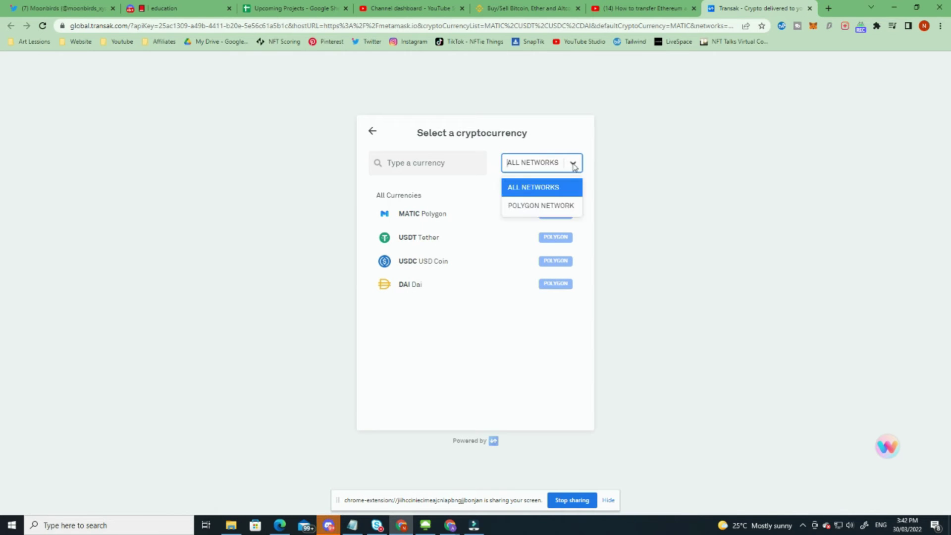
{"action": "left_click", "coordinate": [515, 206]}
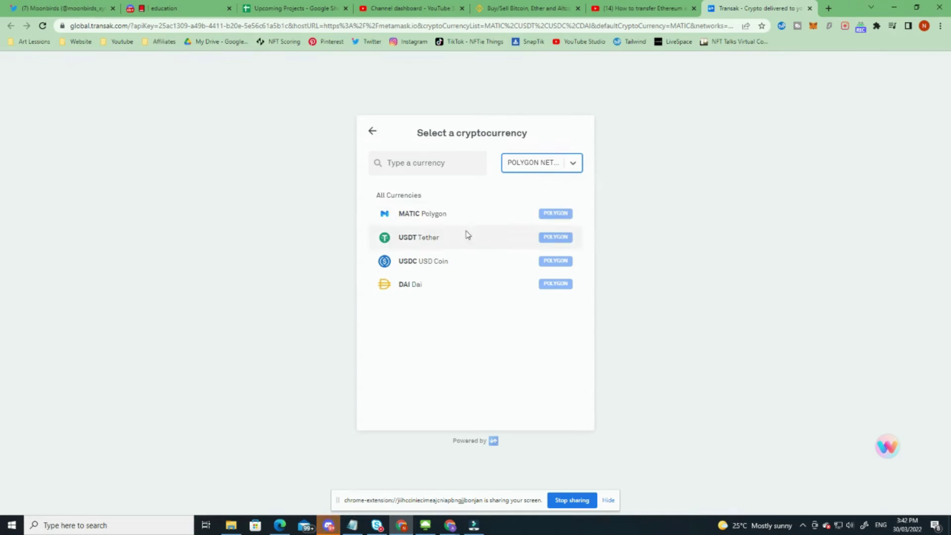
{"action": "left_click", "coordinate": [435, 221]}
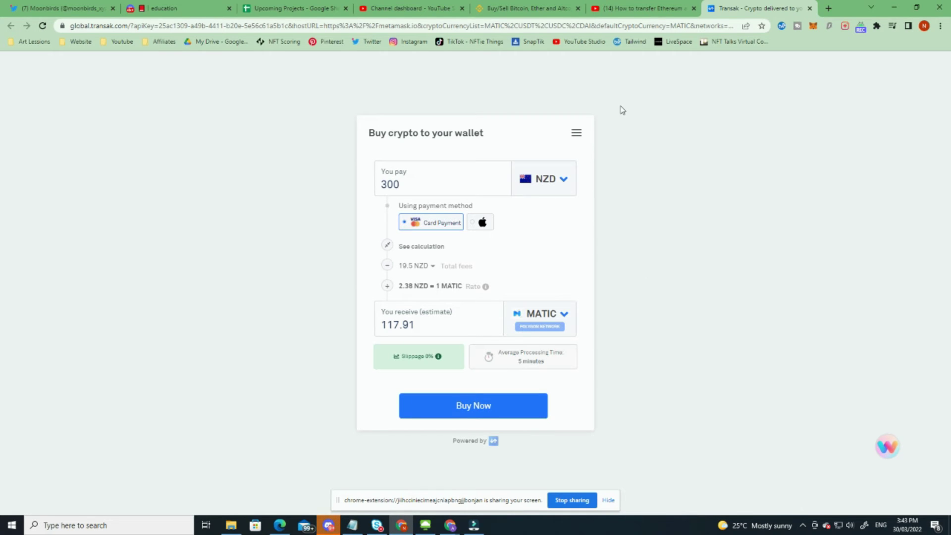
{"action": "left_click", "coordinate": [811, 8]}
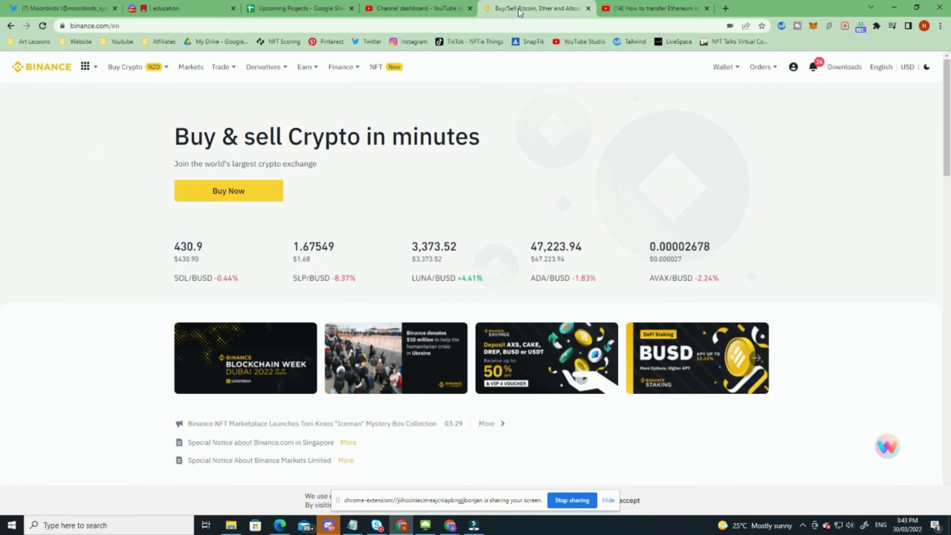
Step: On Binance, set up a crypto purchase spending 300 NZD to receive MATIC and continue to the payment method choice
{"action": "left_click", "coordinate": [520, 10]}
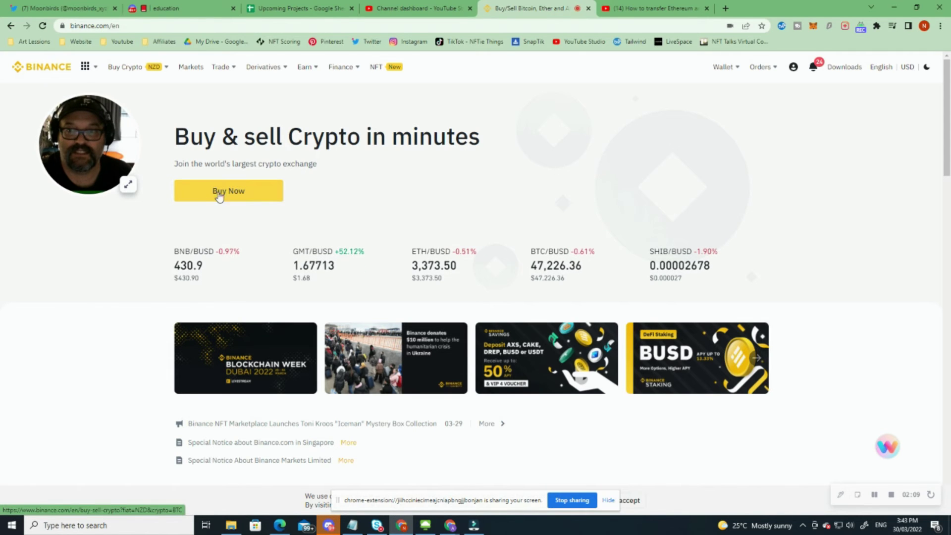
{"action": "left_click", "coordinate": [234, 199]}
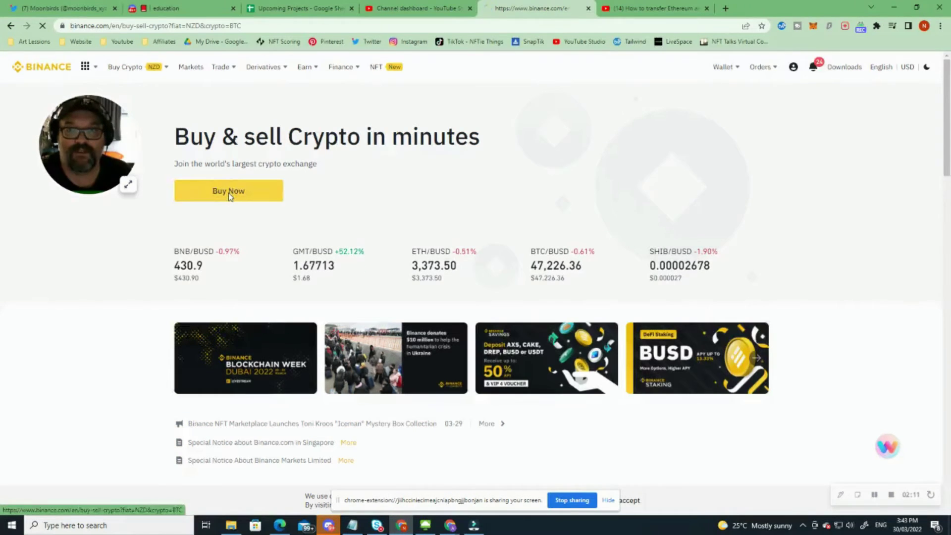
{"action": "type", "text": "300"}
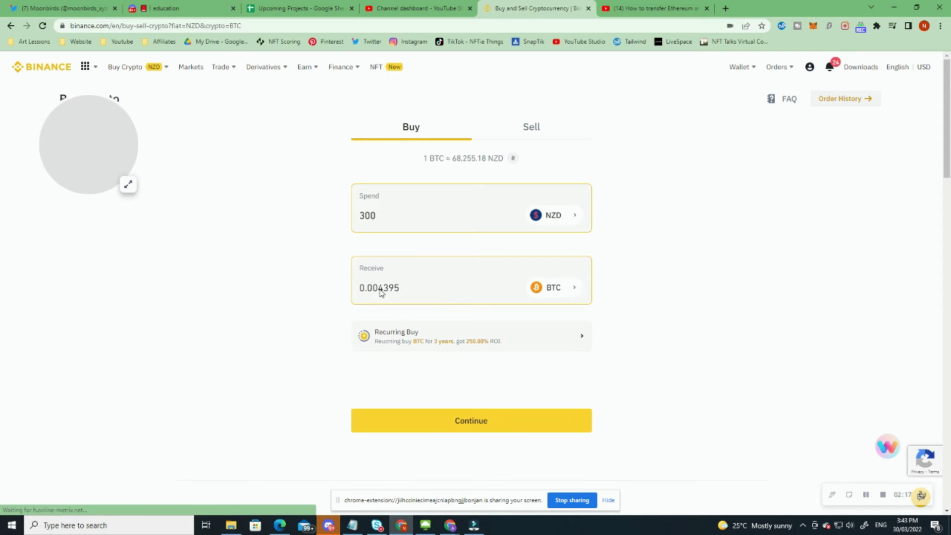
{"action": "left_click", "coordinate": [555, 290]}
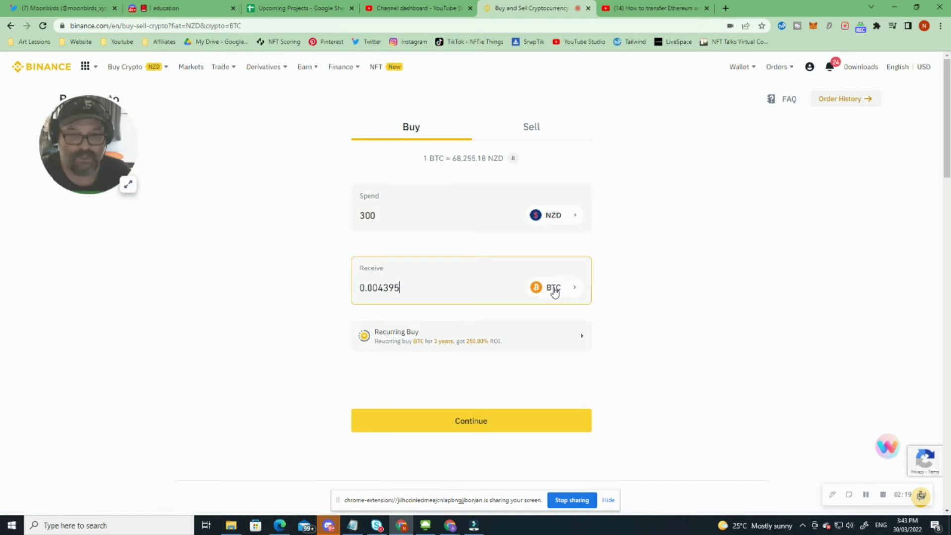
{"action": "left_click", "coordinate": [554, 291]}
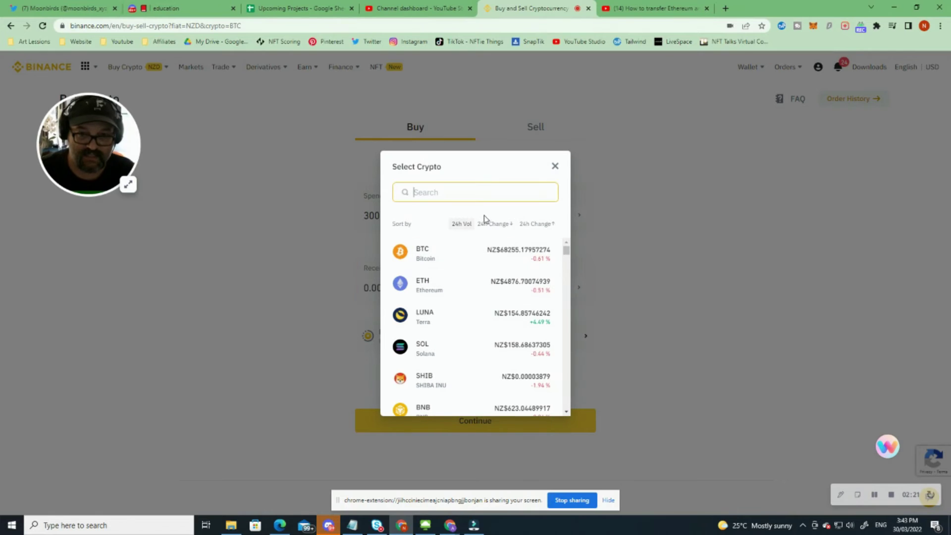
{"action": "type", "text": "MATIC"}
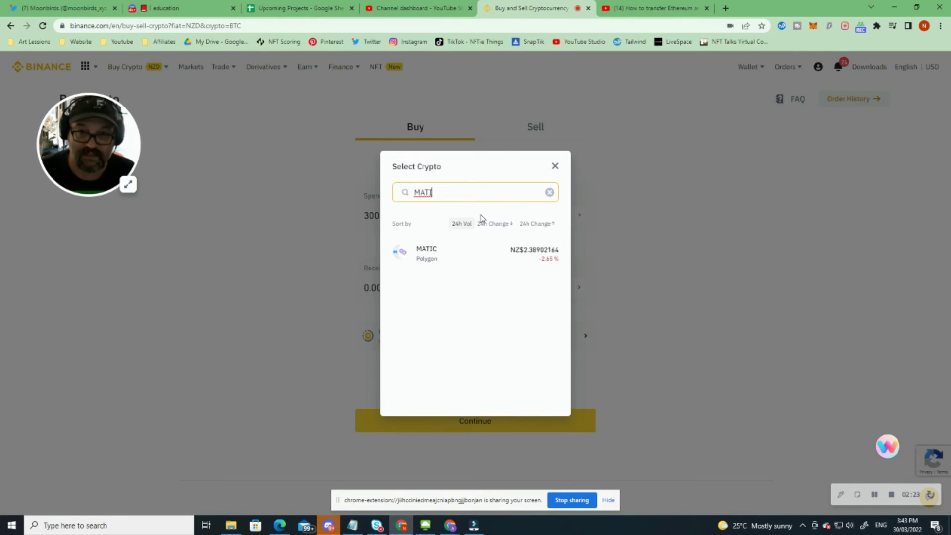
{"action": "left_click", "coordinate": [427, 253]}
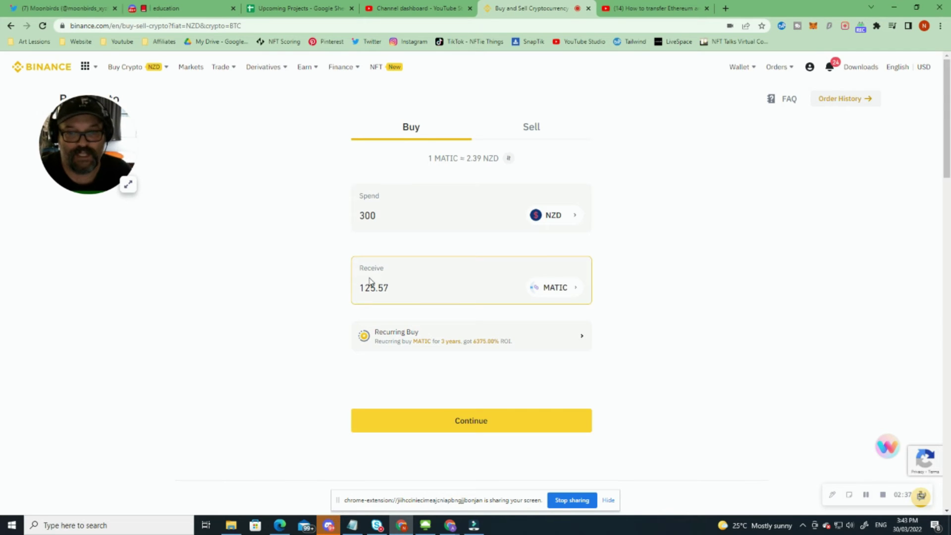
{"action": "left_click", "coordinate": [463, 424]}
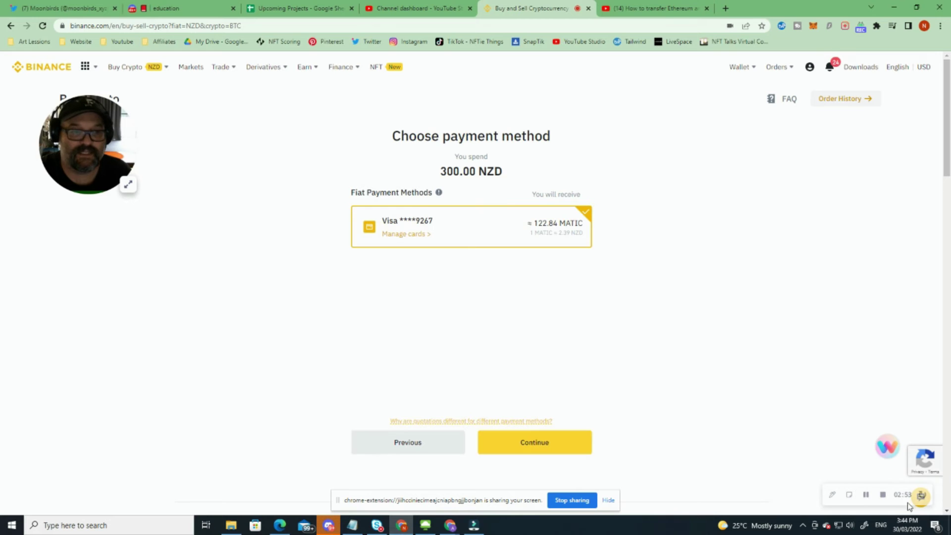
{"action": "left_click", "coordinate": [867, 496]}
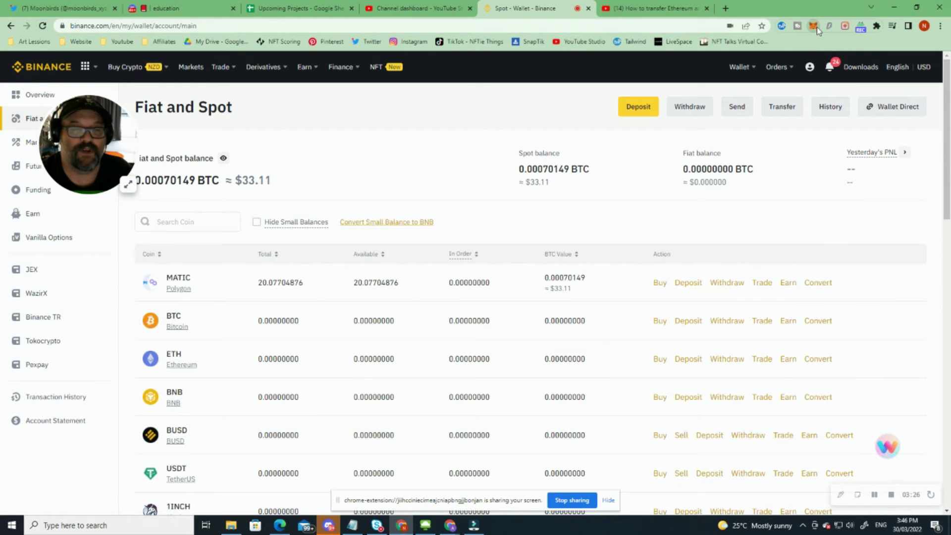
Step: Copy the NFT Vault account's wallet address from MetaMask
{"action": "left_click", "coordinate": [814, 26]}
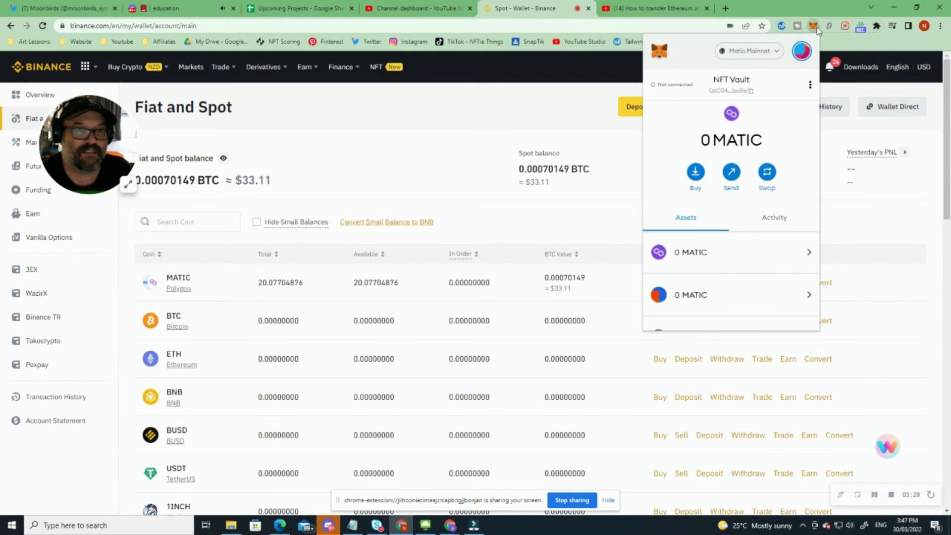
{"action": "left_click", "coordinate": [752, 94]}
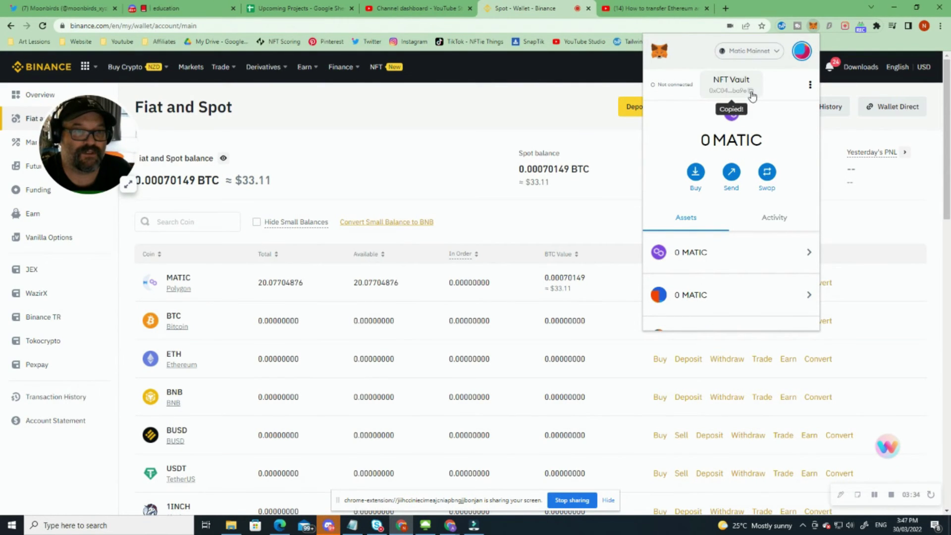
{"action": "left_click", "coordinate": [620, 147]}
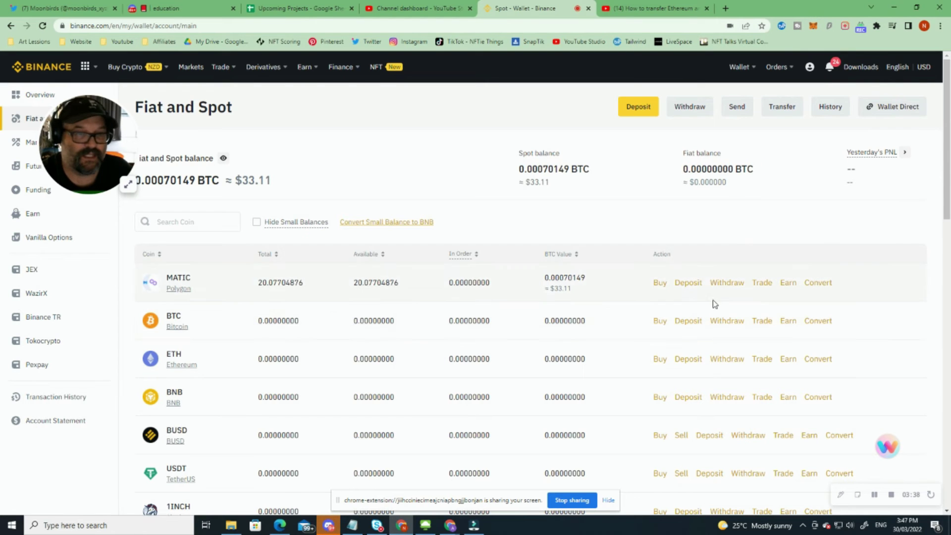
Step: Fill in a MATIC withdrawal to the copied wallet address, using the MATIC Polygon network and an amount of 20.07704876
{"action": "left_click", "coordinate": [728, 283]}
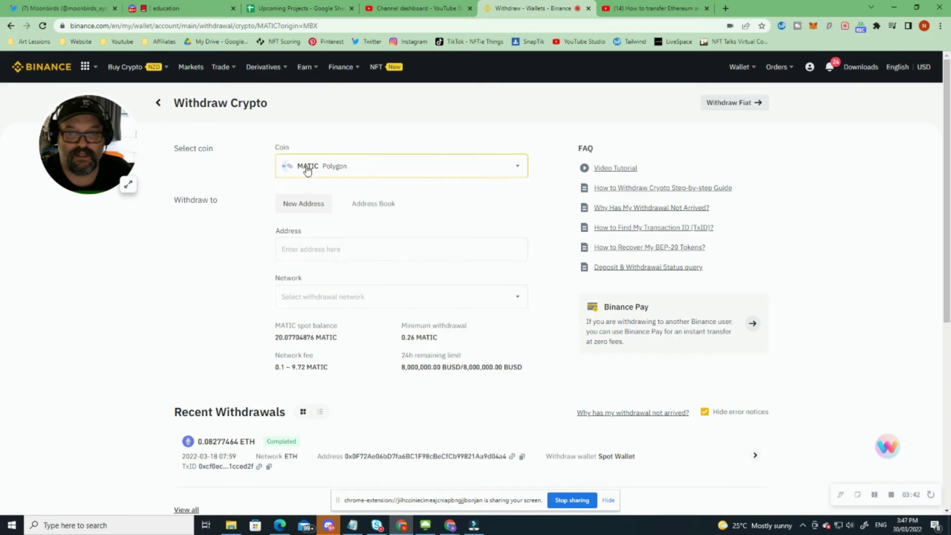
{"action": "right_click", "coordinate": [296, 249]}
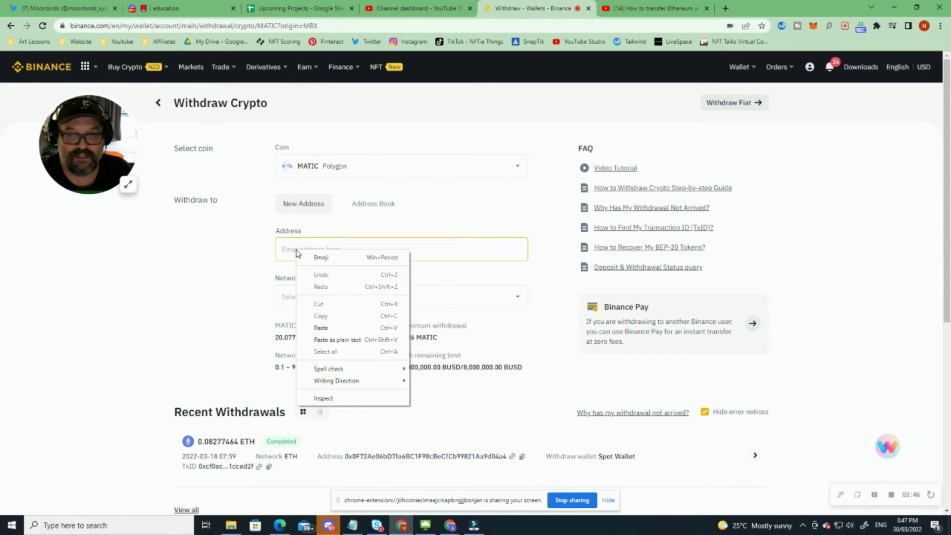
{"action": "left_click", "coordinate": [334, 325]}
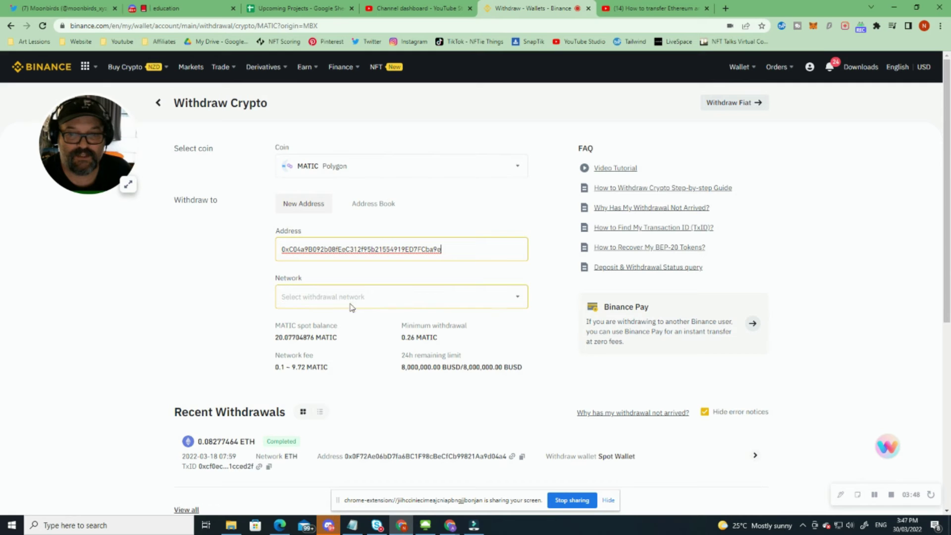
{"action": "left_click", "coordinate": [514, 298]}
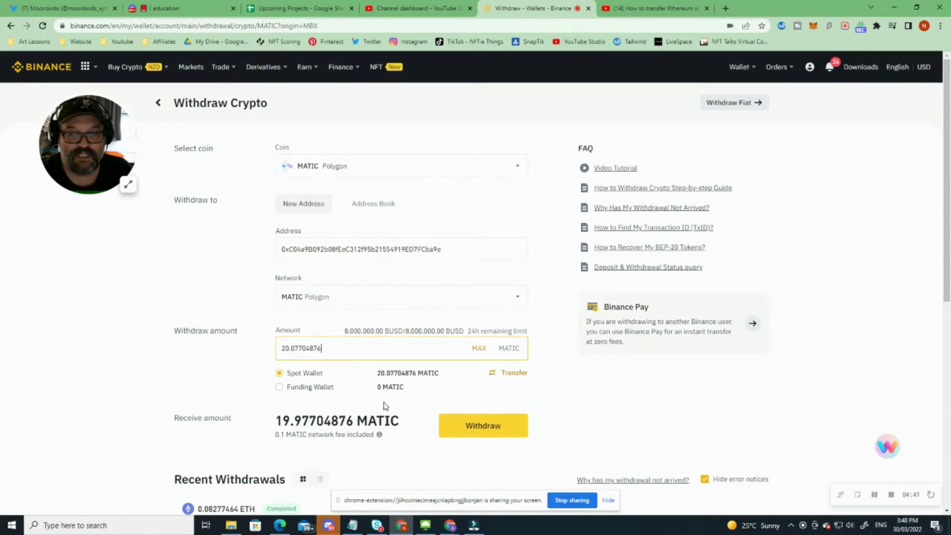
Step: Submit the MATIC withdrawal, accept the risk warning, and complete the verification questionnaire, answering No to the customer service question
{"action": "left_click", "coordinate": [478, 432]}
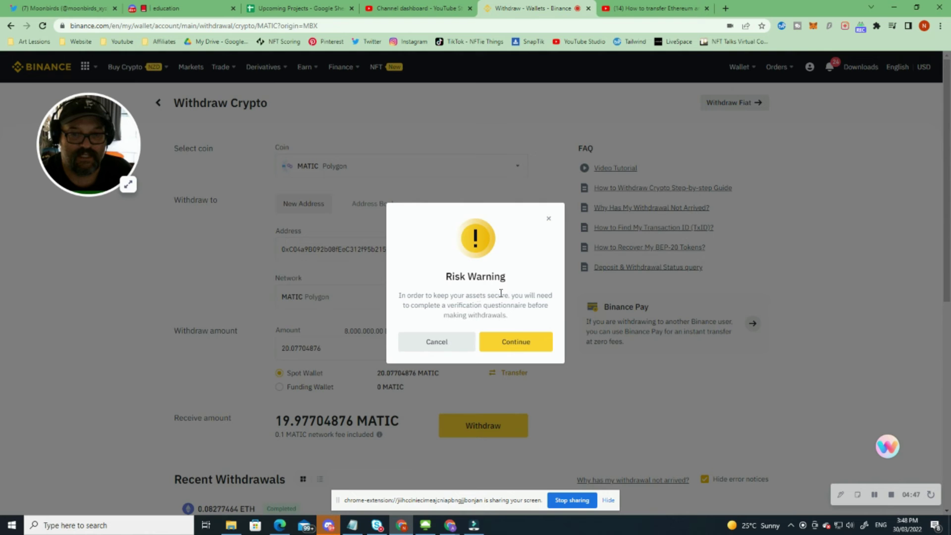
{"action": "left_click", "coordinate": [520, 345]}
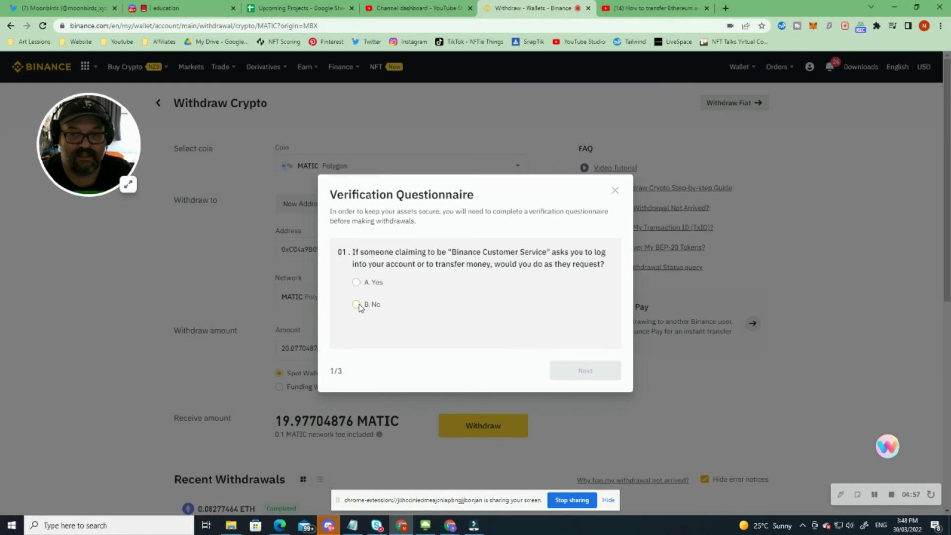
{"action": "left_click", "coordinate": [367, 303]}
{"action": "left_click", "coordinate": [589, 370]}
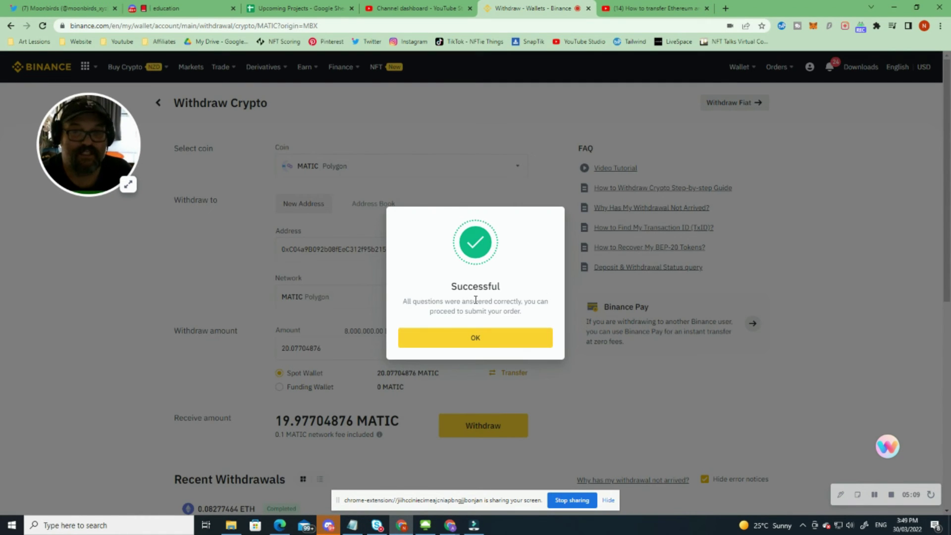
Step: Confirm the MATIC withdrawal over the Polygon network, complete the request, and check the NFT Vault balance in MetaMask
{"action": "left_click", "coordinate": [476, 341]}
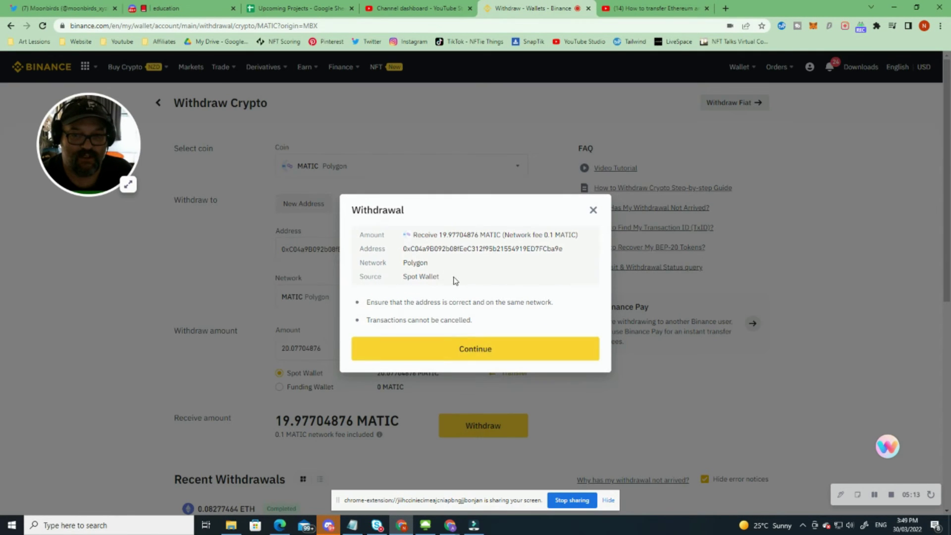
{"action": "left_click", "coordinate": [479, 351]}
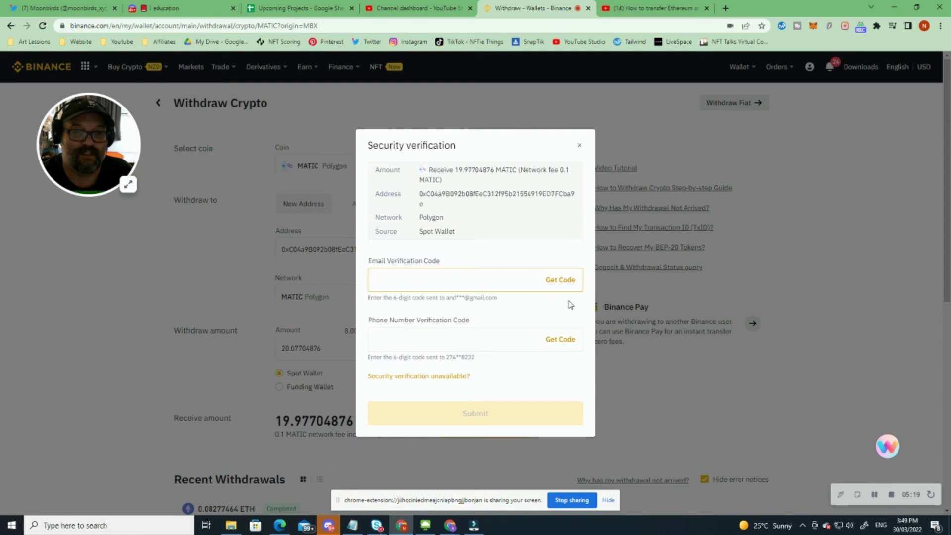
{"action": "left_click", "coordinate": [875, 495]}
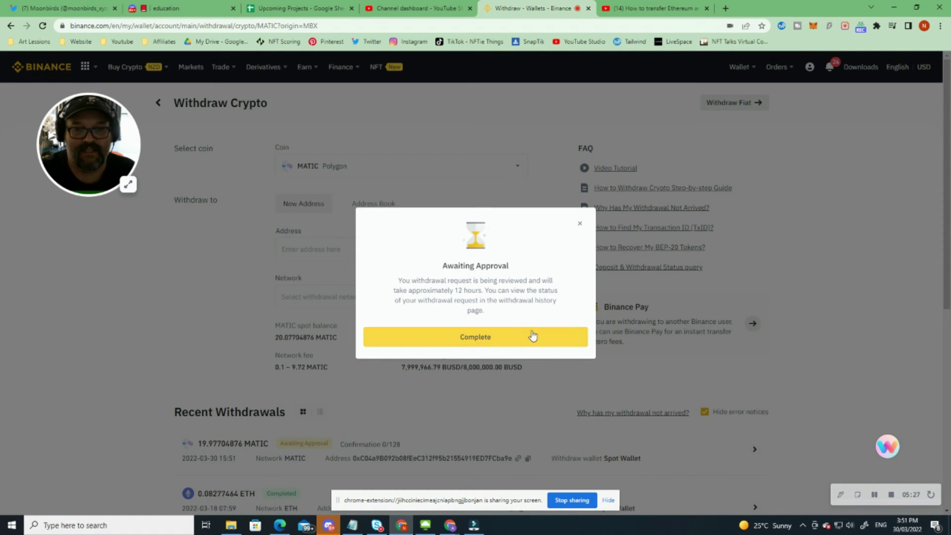
{"action": "left_click", "coordinate": [479, 338]}
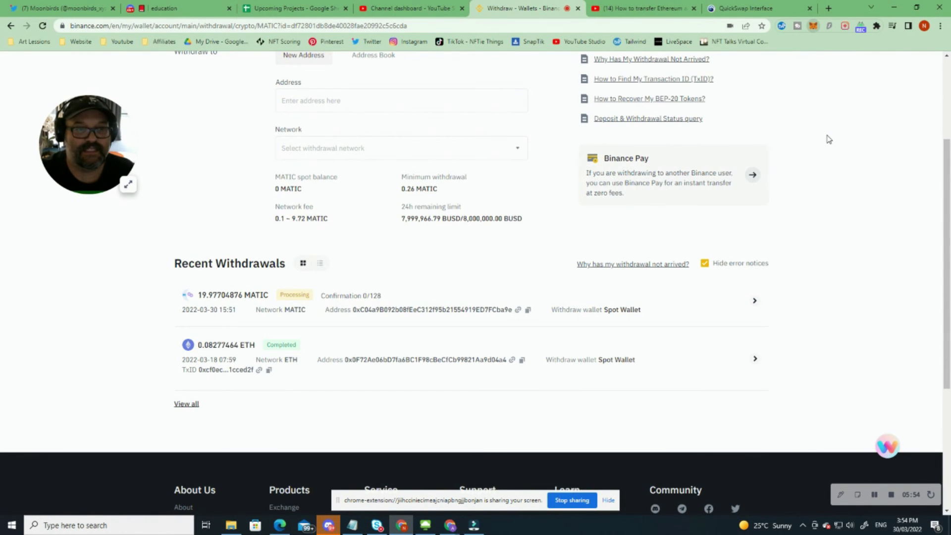
{"action": "left_click", "coordinate": [813, 26]}
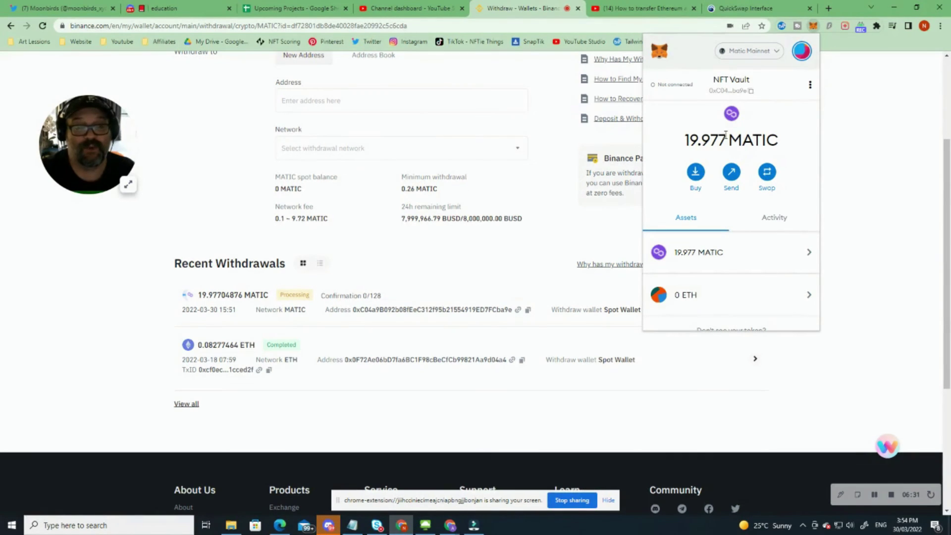
Step: Switch to QuickSwap and connect it to the NFT Vault account in MetaMask
{"action": "left_click", "coordinate": [748, 10]}
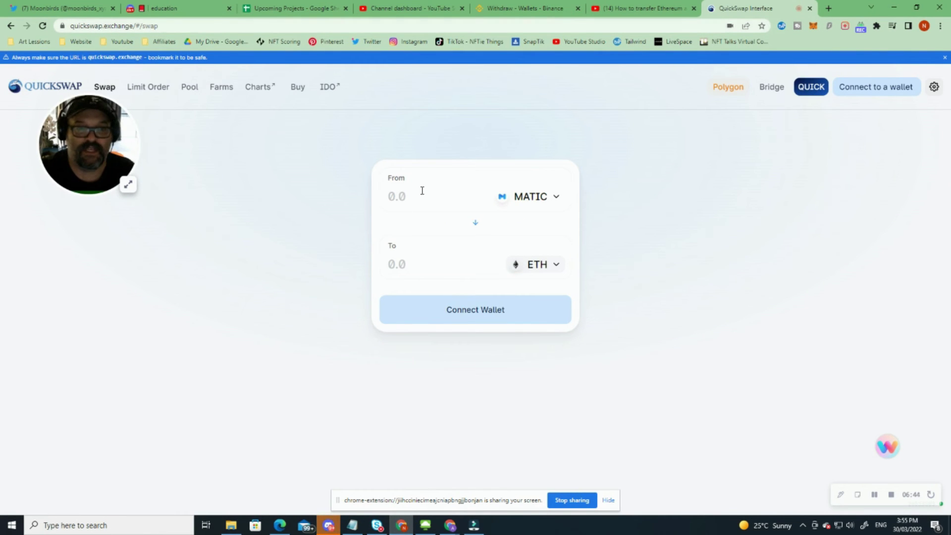
{"action": "left_click", "coordinate": [882, 90]}
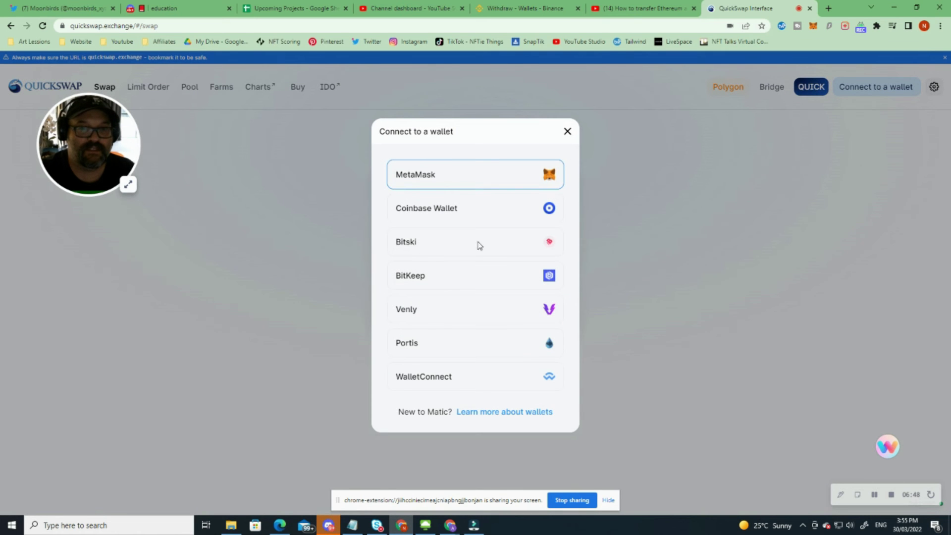
{"action": "left_click", "coordinate": [459, 179]}
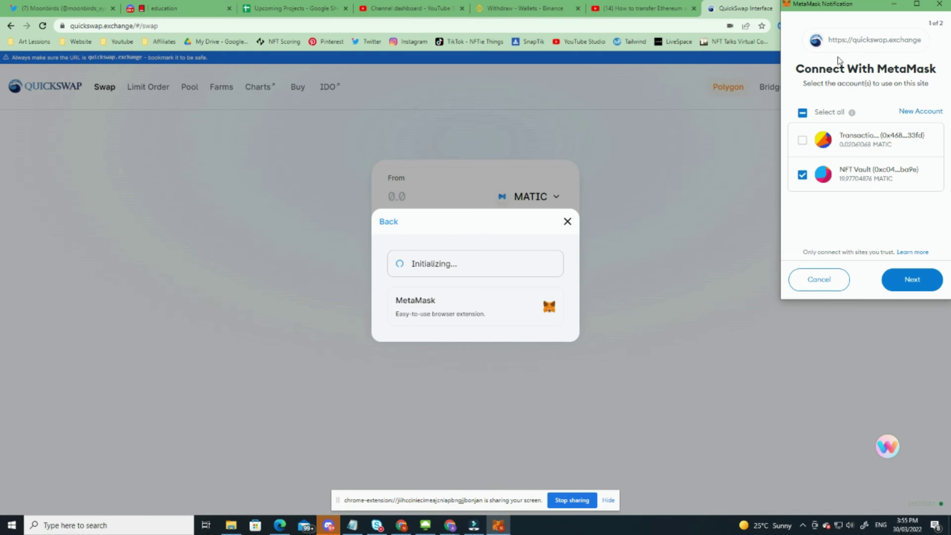
{"action": "left_click", "coordinate": [911, 280]}
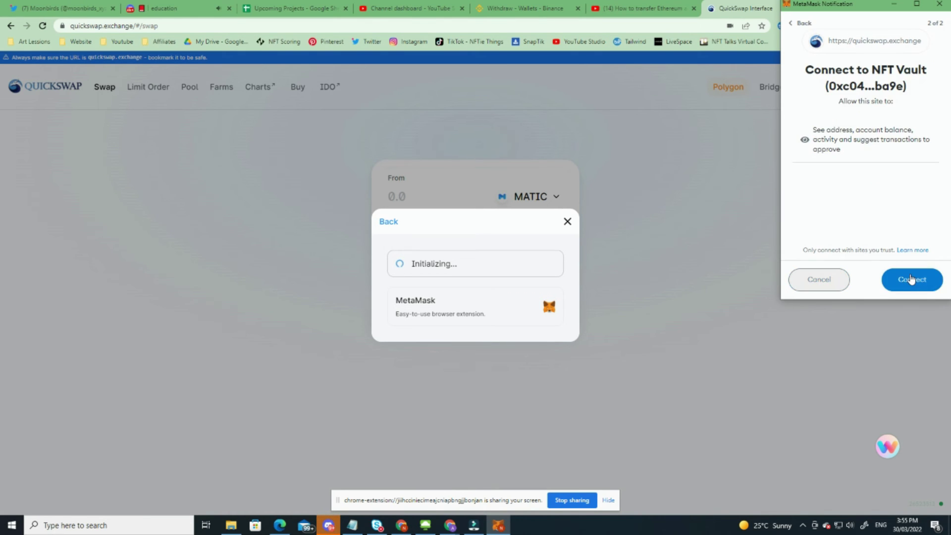
{"action": "left_click", "coordinate": [912, 280]}
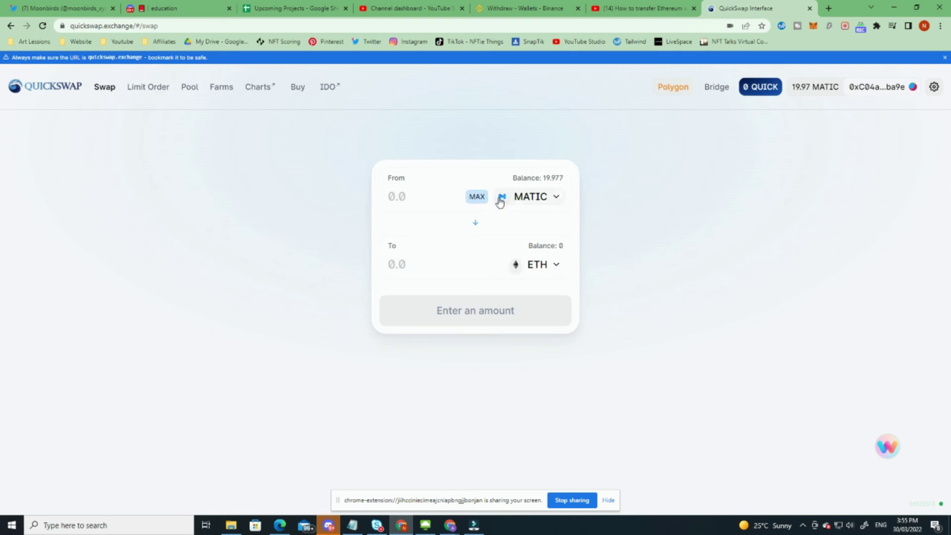
Step: Set up a swap of the maximum MATIC amount, 19.96704876, to ETH and confirm it on QuickSwap
{"action": "left_click", "coordinate": [477, 197]}
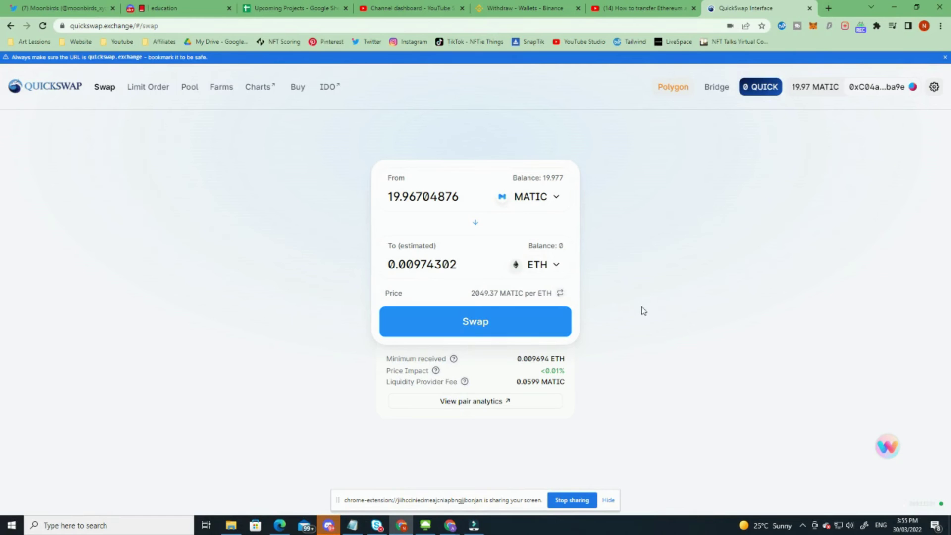
{"action": "left_click", "coordinate": [481, 324]}
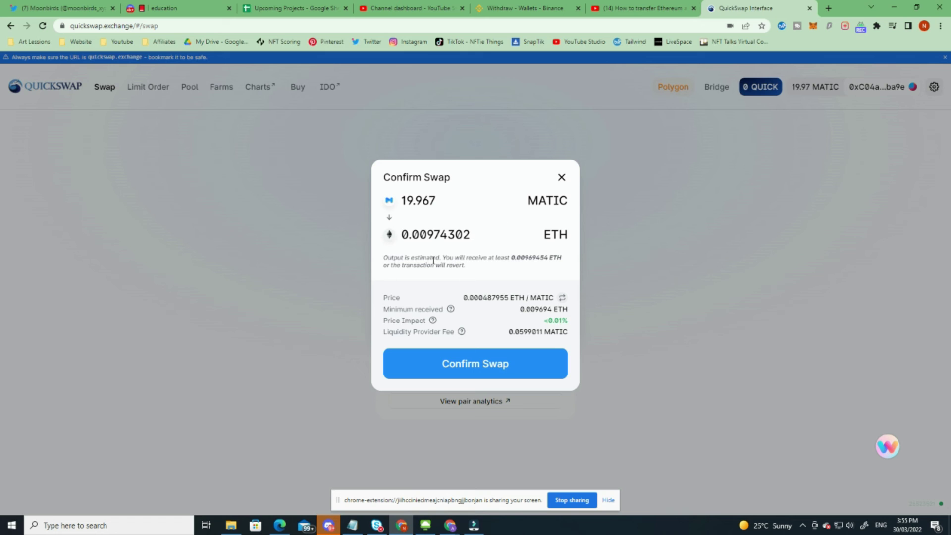
{"action": "left_click", "coordinate": [473, 367]}
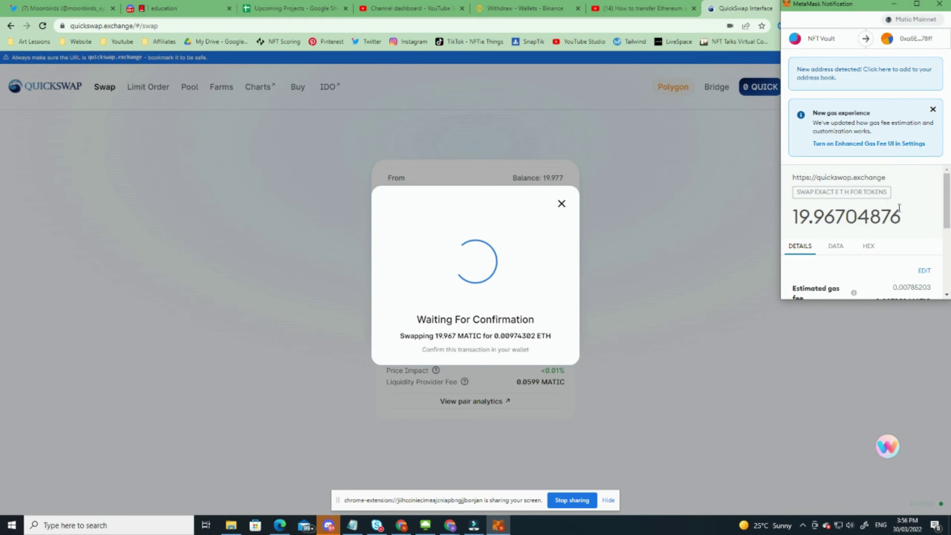
Step: Review the swap's gas fee and total in MetaMask, approve the transaction, and dismiss the submission notice
{"action": "scroll", "coordinate": [913, 212], "scroll_direction": "down", "scroll_amount": 2}
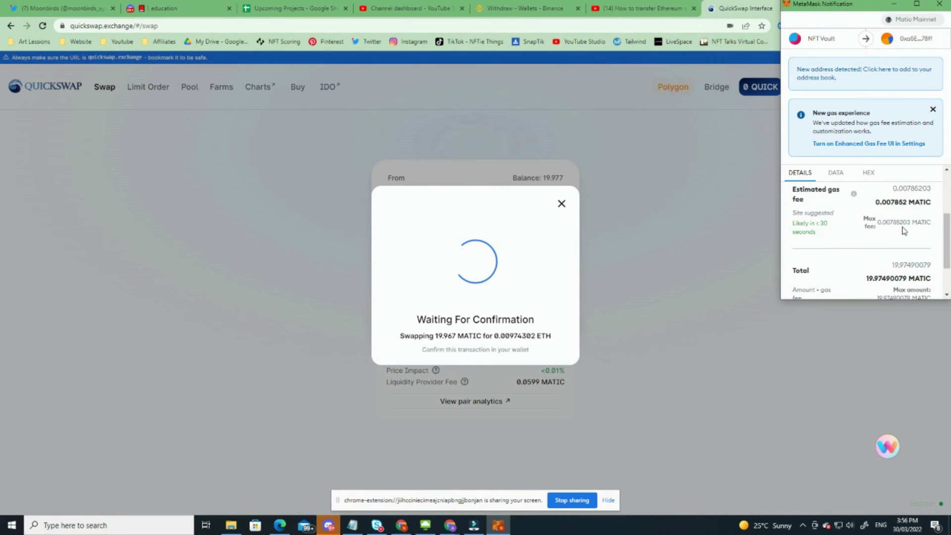
{"action": "scroll", "coordinate": [906, 235], "scroll_direction": "down", "scroll_amount": 2}
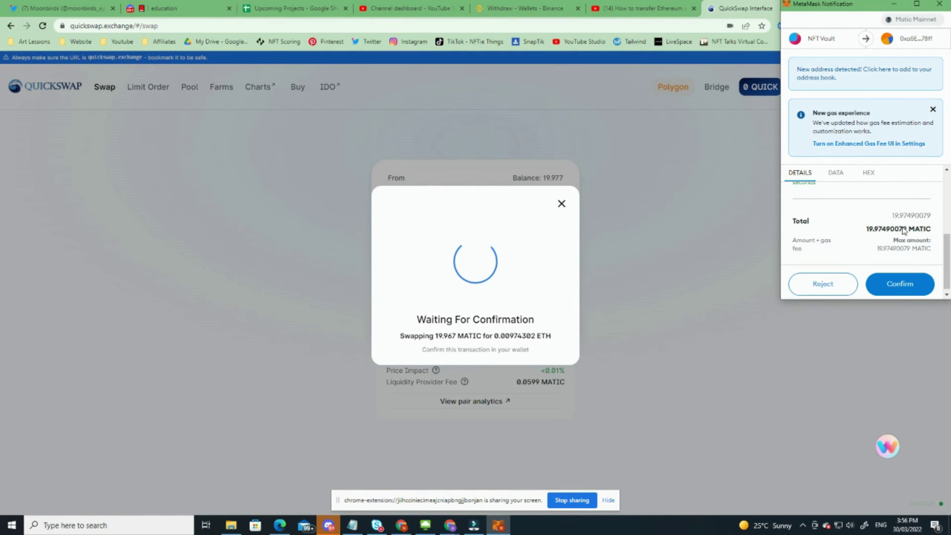
{"action": "left_click", "coordinate": [902, 281]}
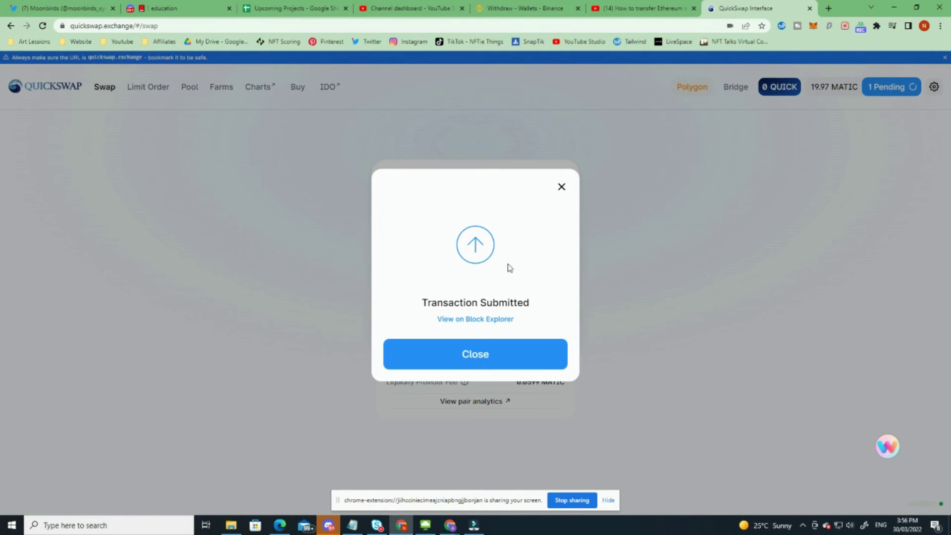
{"action": "left_click", "coordinate": [476, 365]}
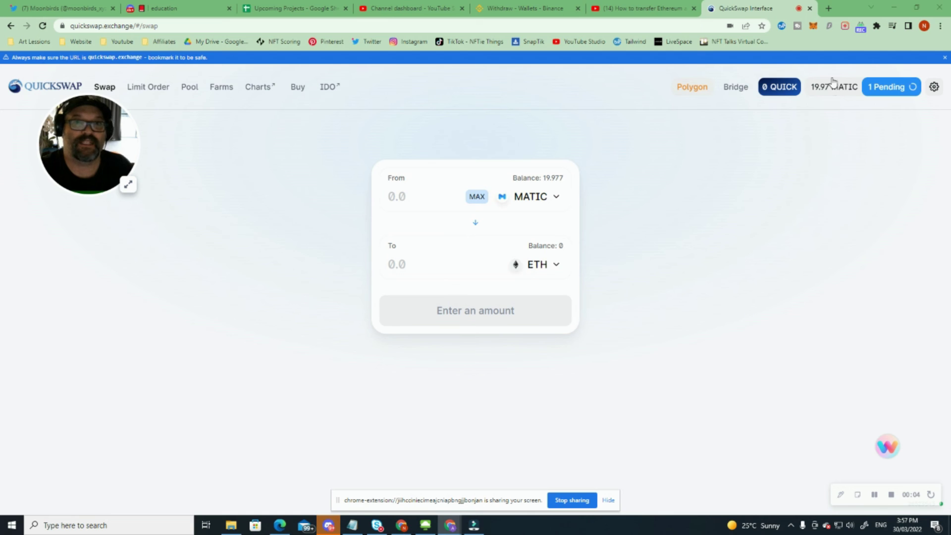
Step: Check the NFT Vault account's MATIC and ETH balances in MetaMask, including on OpenSea's 100 Franks collection page
{"action": "left_click", "coordinate": [814, 26]}
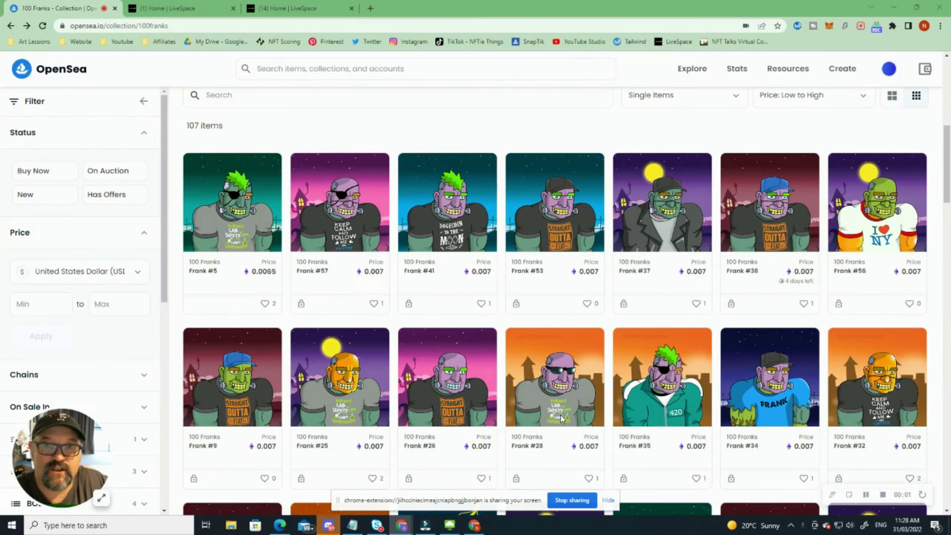
{"action": "left_click", "coordinate": [830, 30]}
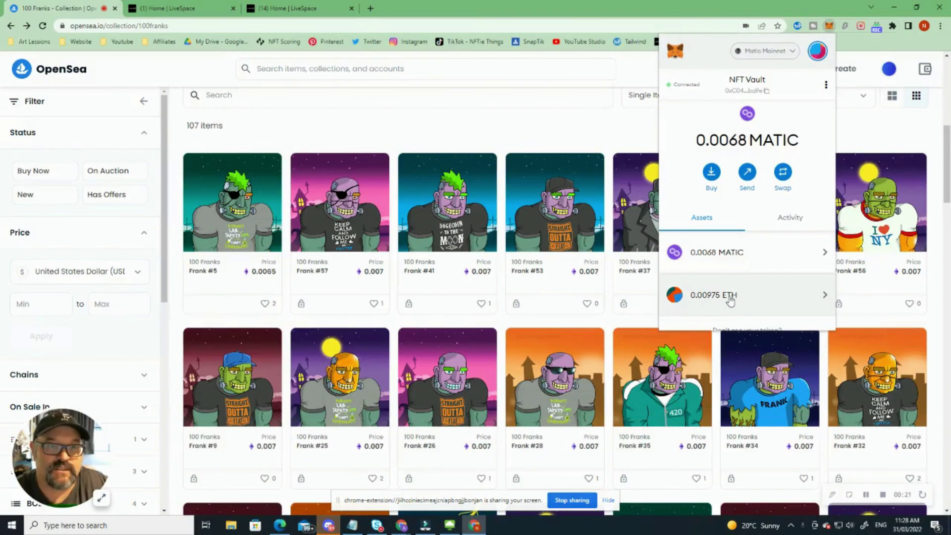
{"action": "left_click", "coordinate": [829, 25]}
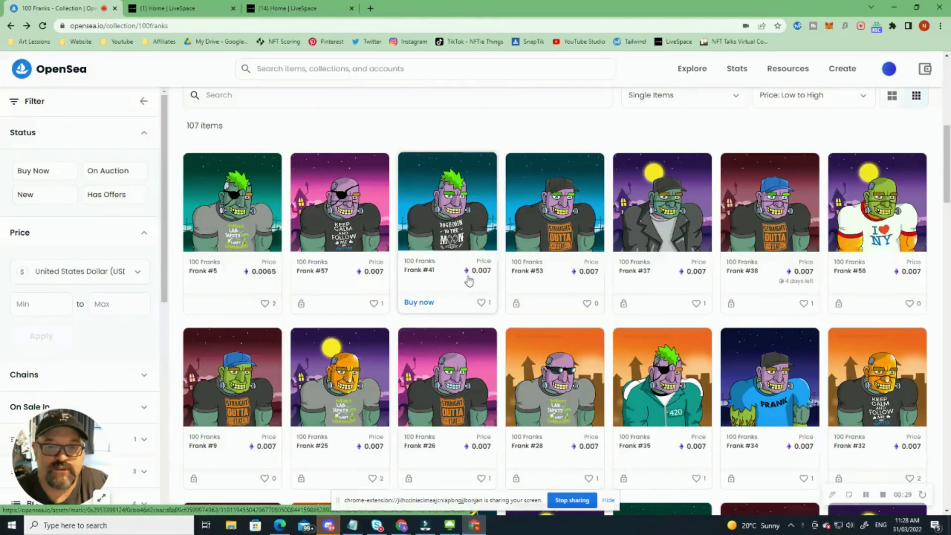
Step: View the Frank #41 listing in the 100 Franks collection, and switch to the NFTie Things Certified Degen cap page
{"action": "mouse_move", "coordinate": [468, 276]}
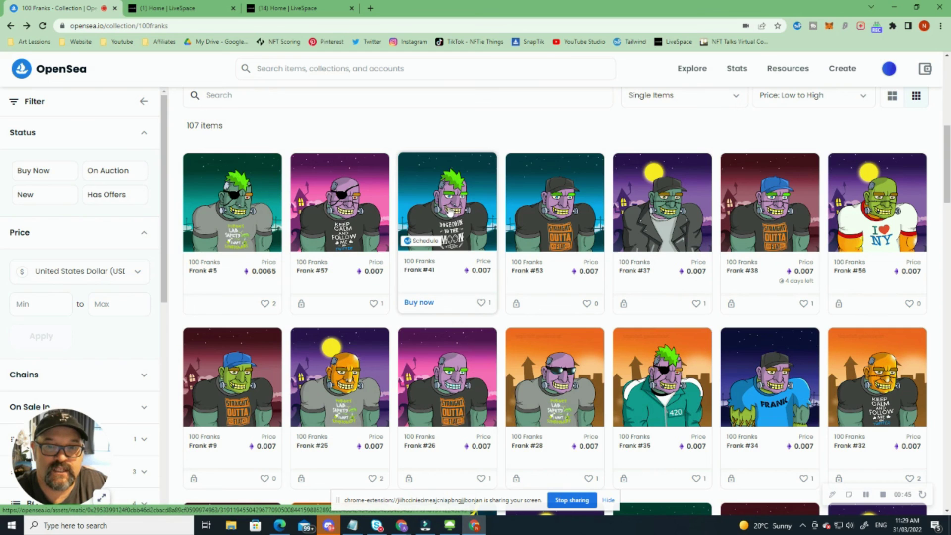
{"action": "left_click", "coordinate": [448, 212]}
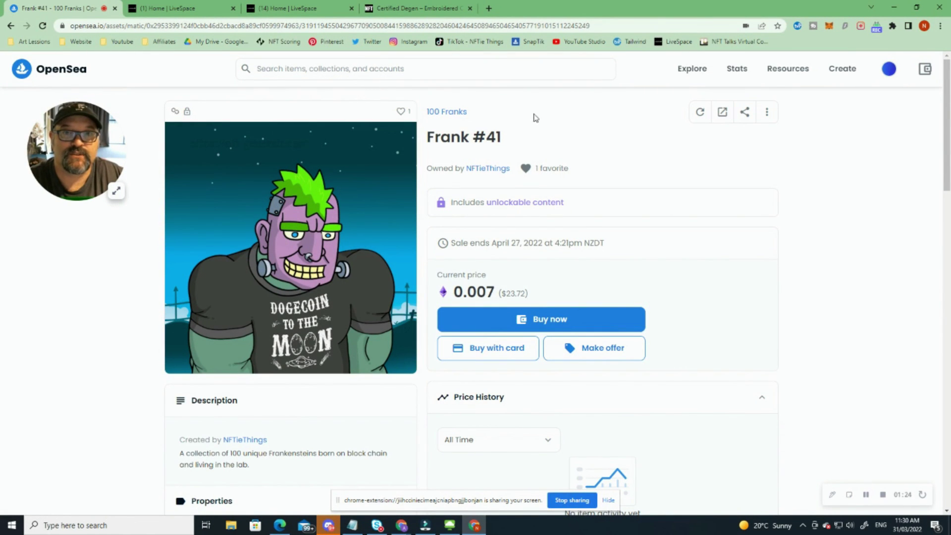
{"action": "left_click", "coordinate": [415, 10]}
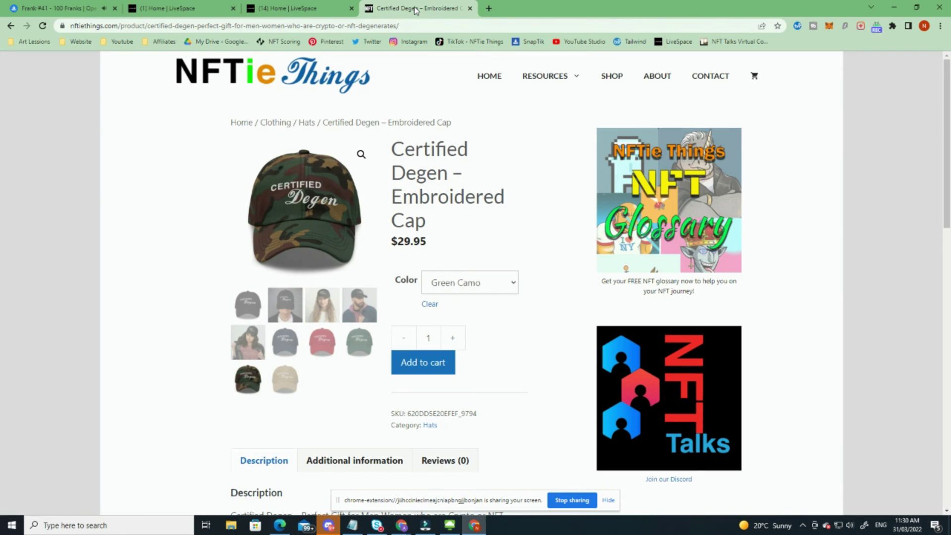